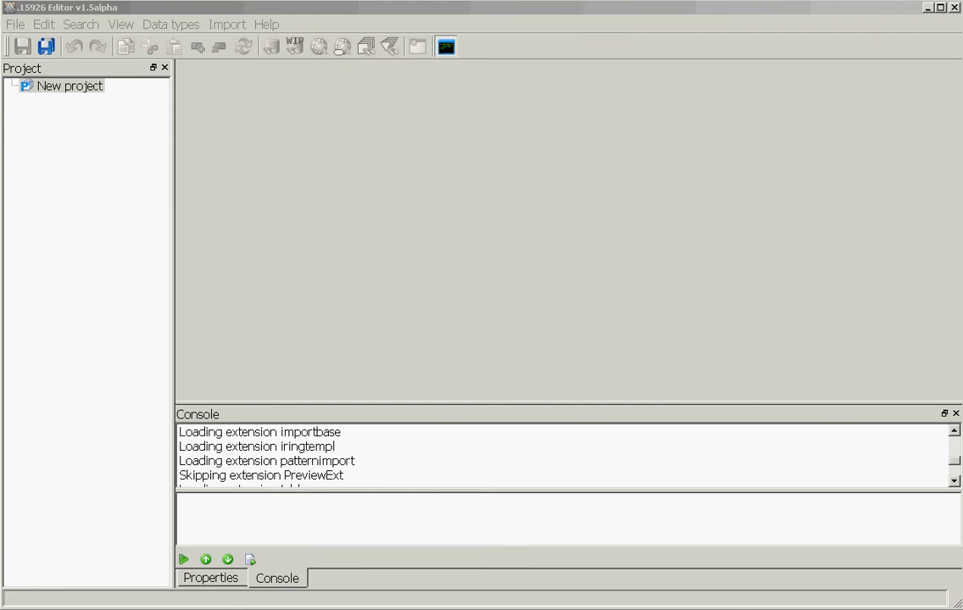
# Step: Load RDL.owl and RDL-old.owl from the samples folder into the new project
pyautogui.click(568, 8)
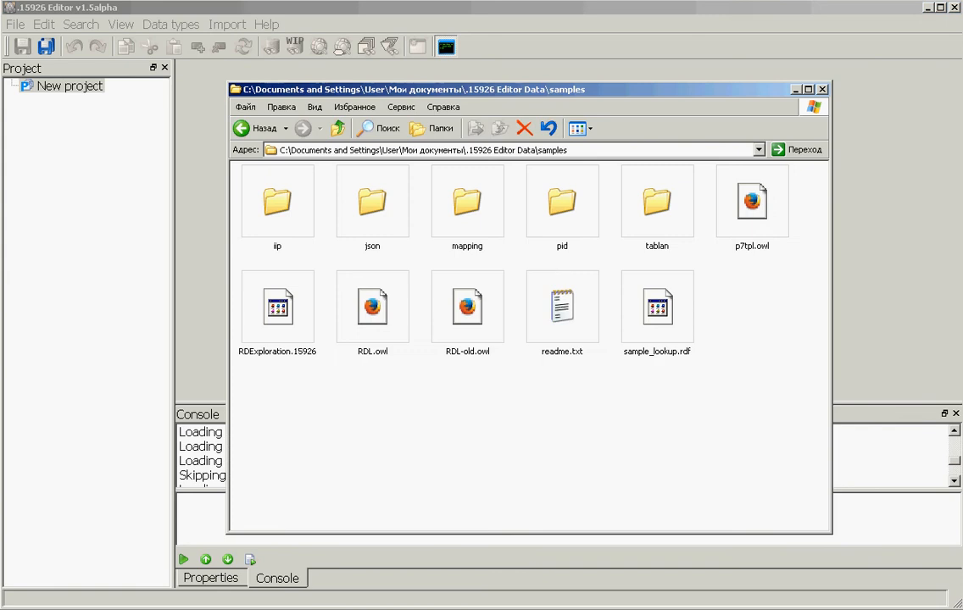
pyautogui.moveTo(341, 288); pyautogui.dragTo(75, 143)
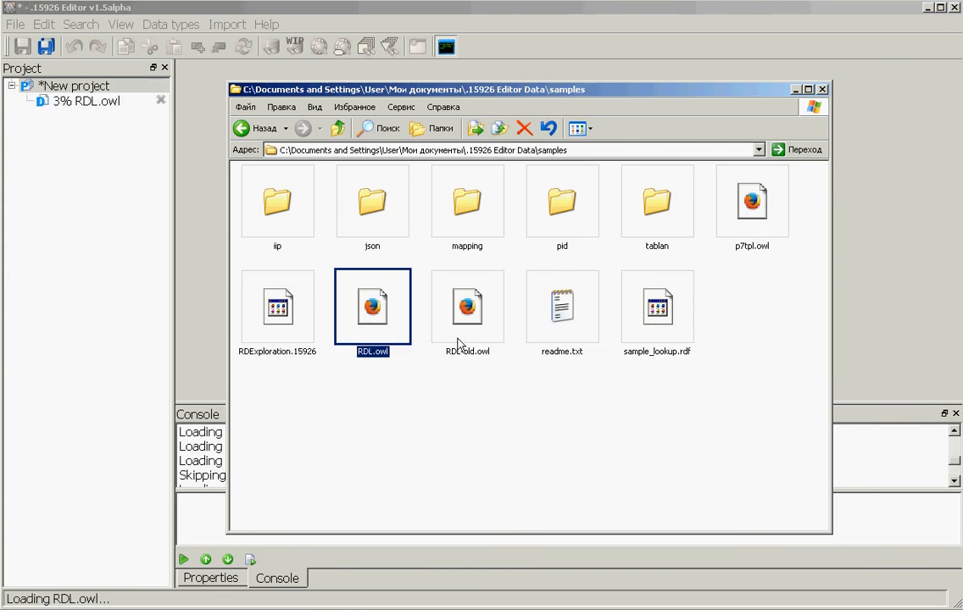
pyautogui.moveTo(480, 316); pyautogui.dragTo(47, 161)
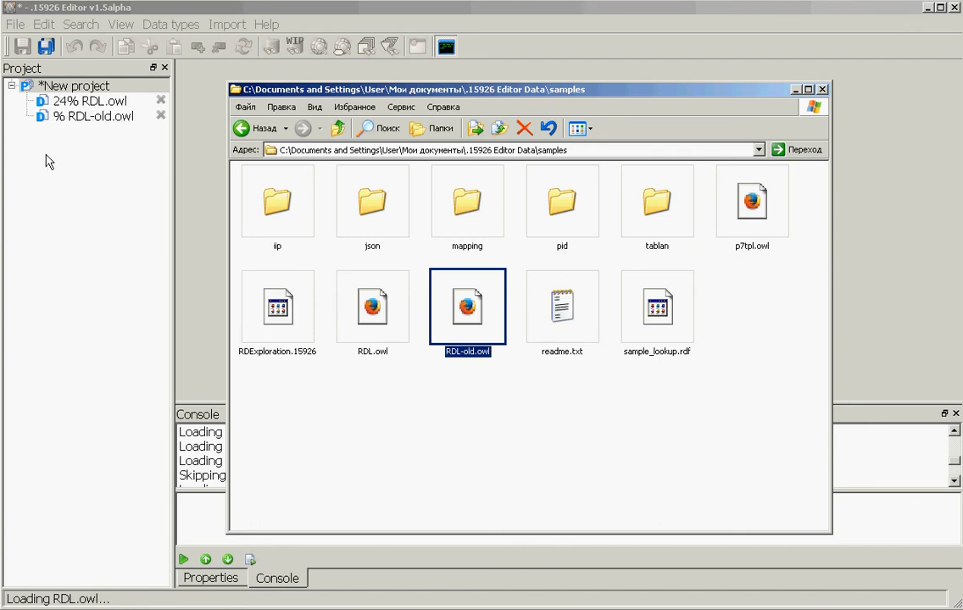
pyautogui.click(531, 12)
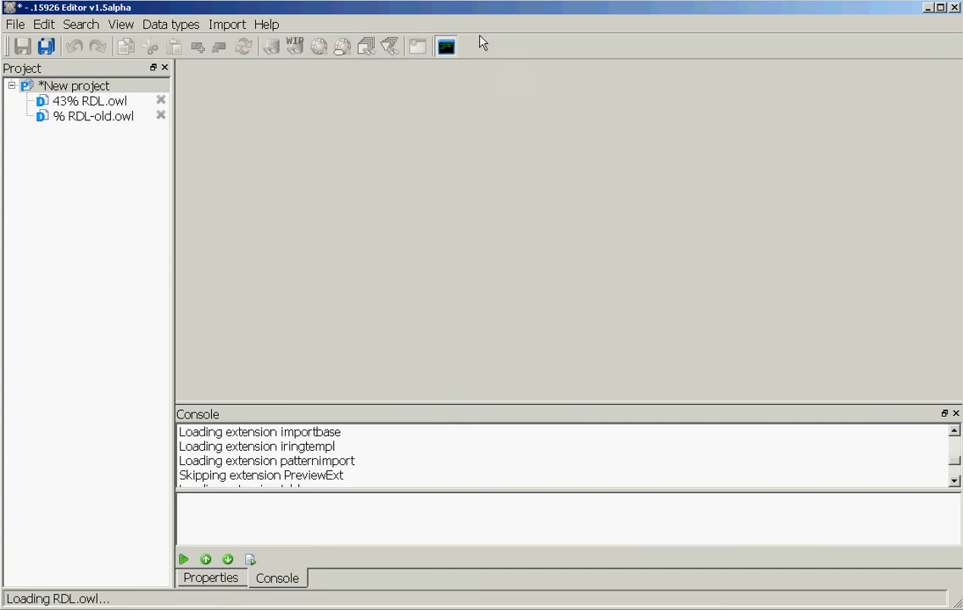
# Step: Compare RDL-old.owl to RDL.owl and select the root entry of the resulting diff
pyautogui.rightClick(75, 126)
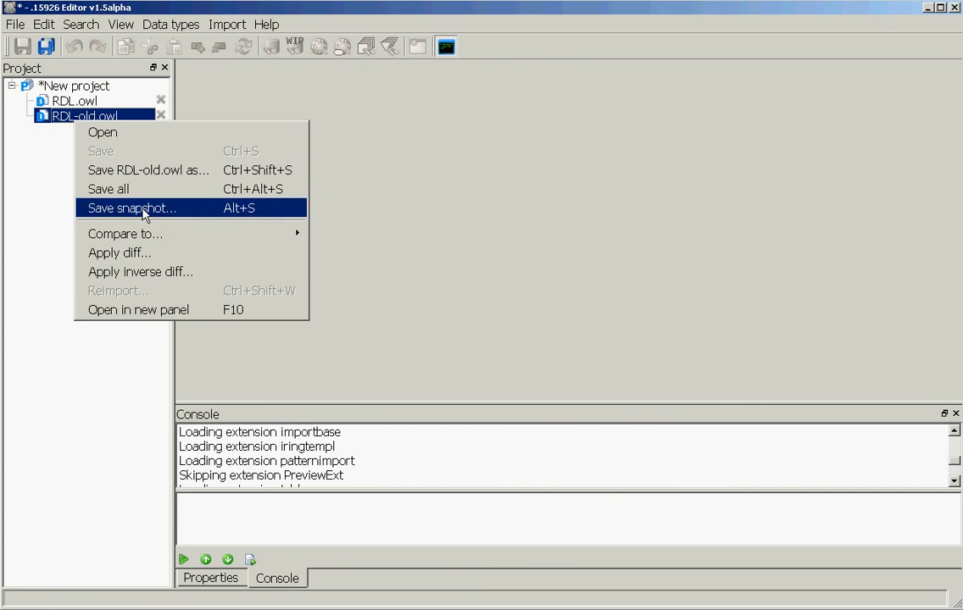
pyautogui.moveTo(156, 240)
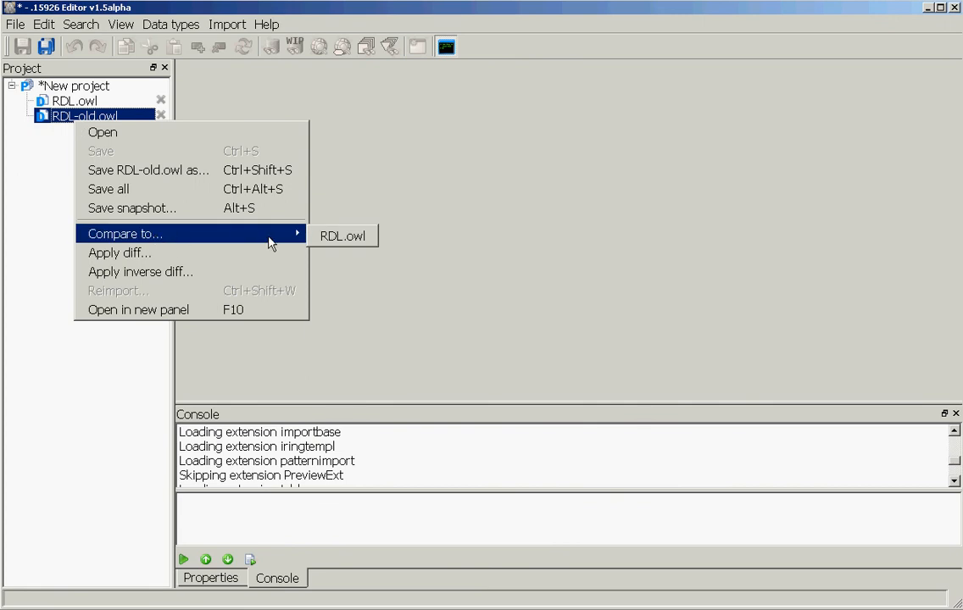
pyautogui.click(337, 237)
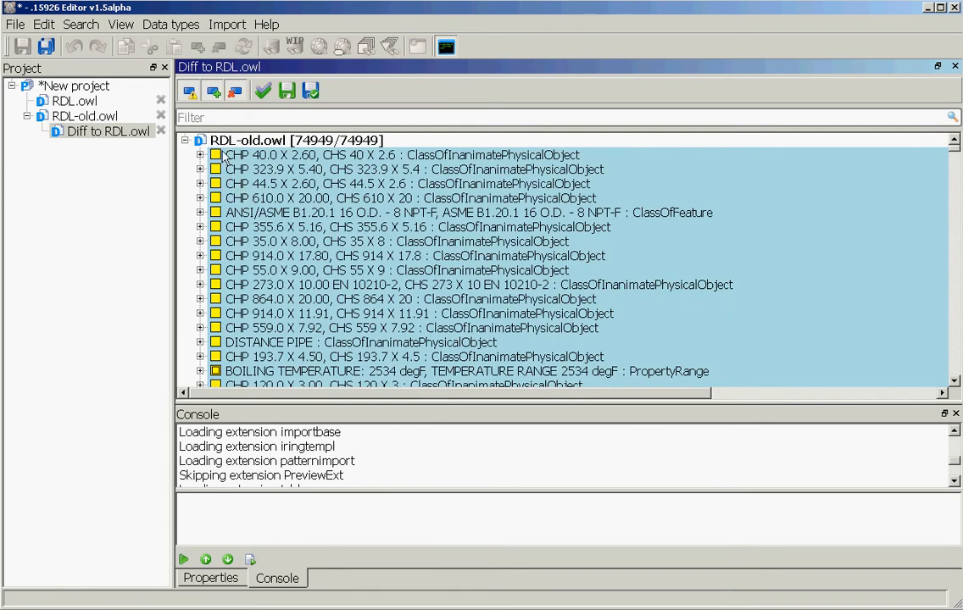
pyautogui.click(110, 134)
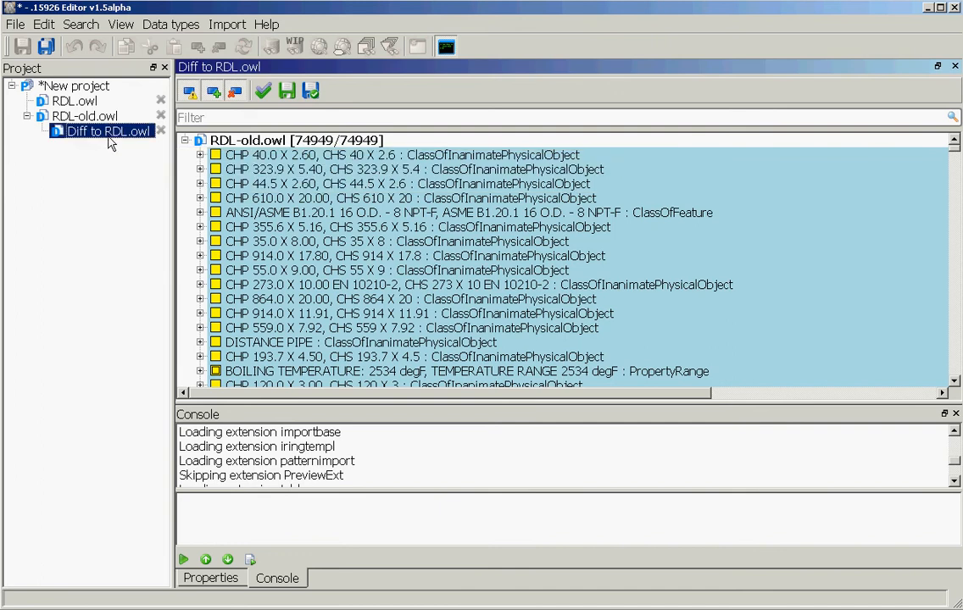
pyautogui.click(202, 145)
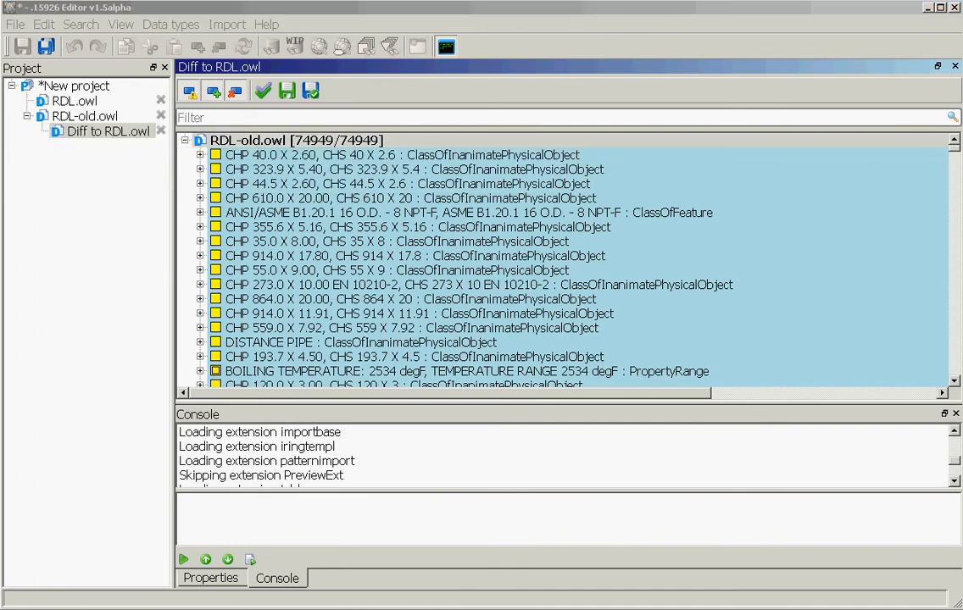
pyautogui.click(316, 142)
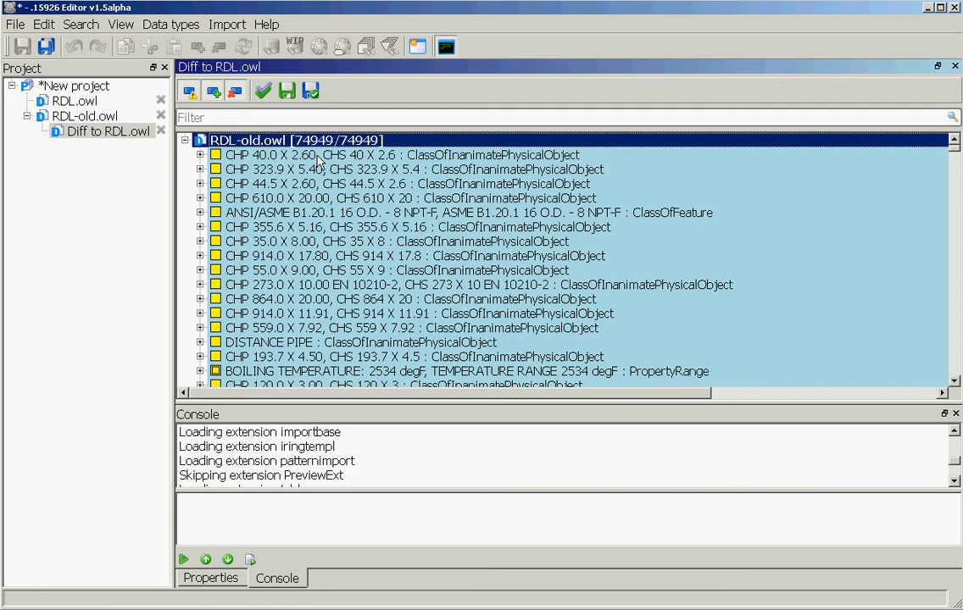
# Step: Examine the removed and added definition, designation, status and label properties of the modified CHP 40.0 X 2.60 entity, then collapse it
pyautogui.click(318, 159)
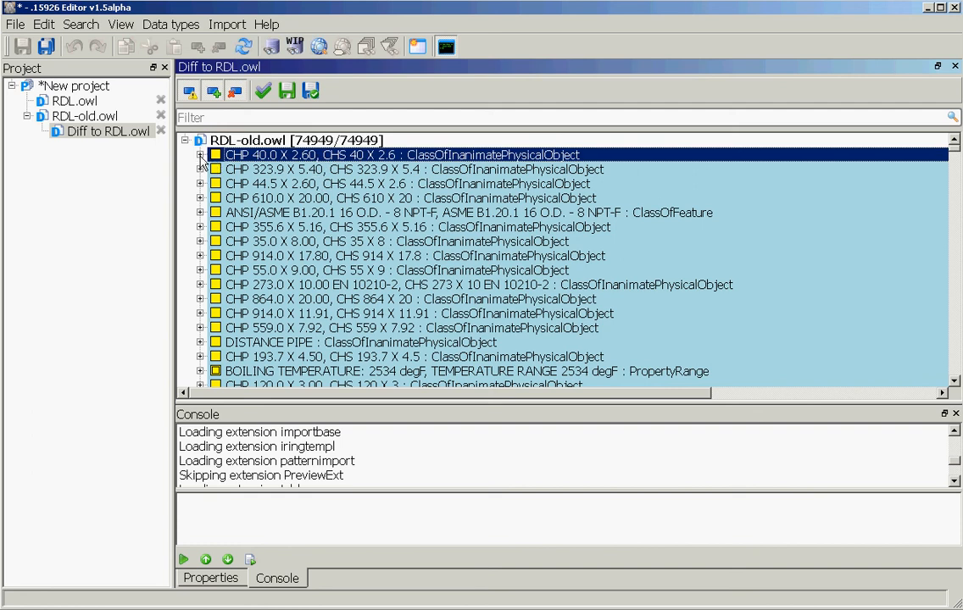
pyautogui.click(200, 156)
pyautogui.click(216, 169)
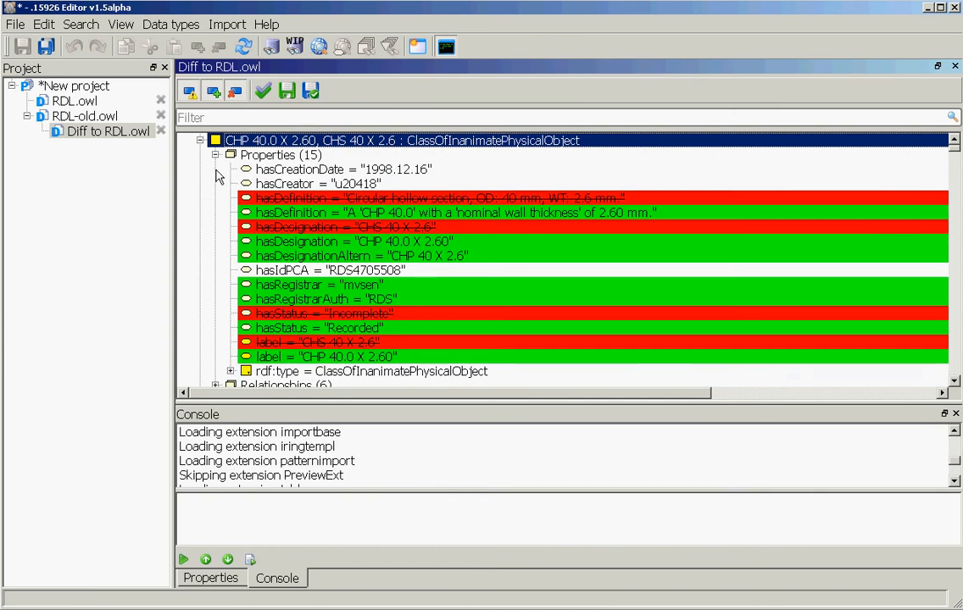
pyautogui.click(278, 202)
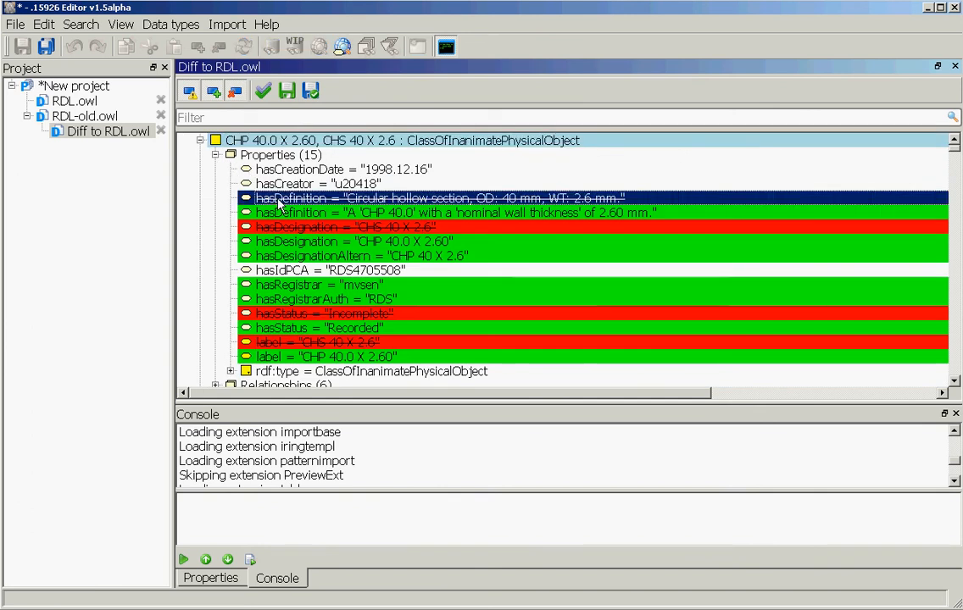
pyautogui.click(296, 215)
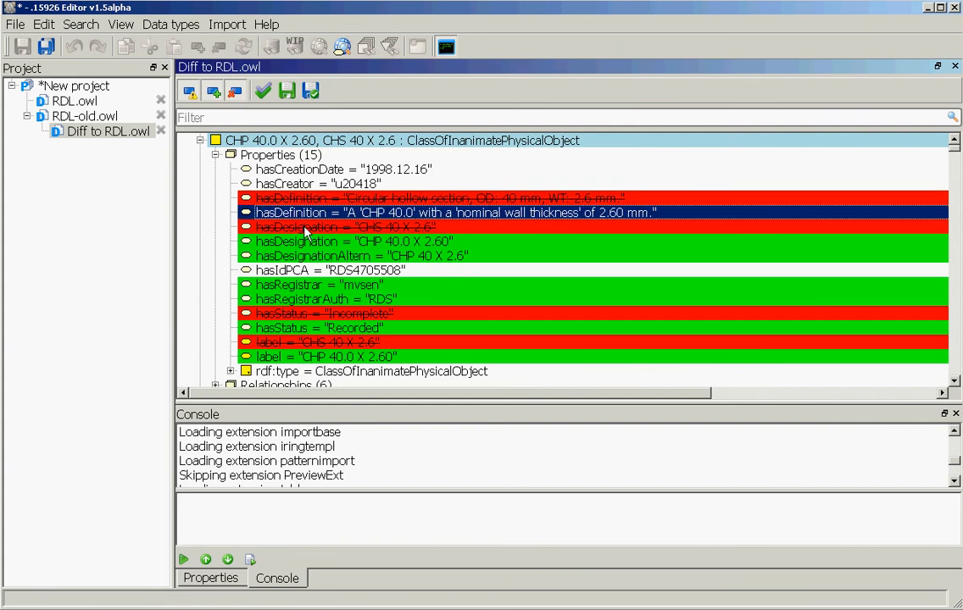
pyautogui.click(306, 228)
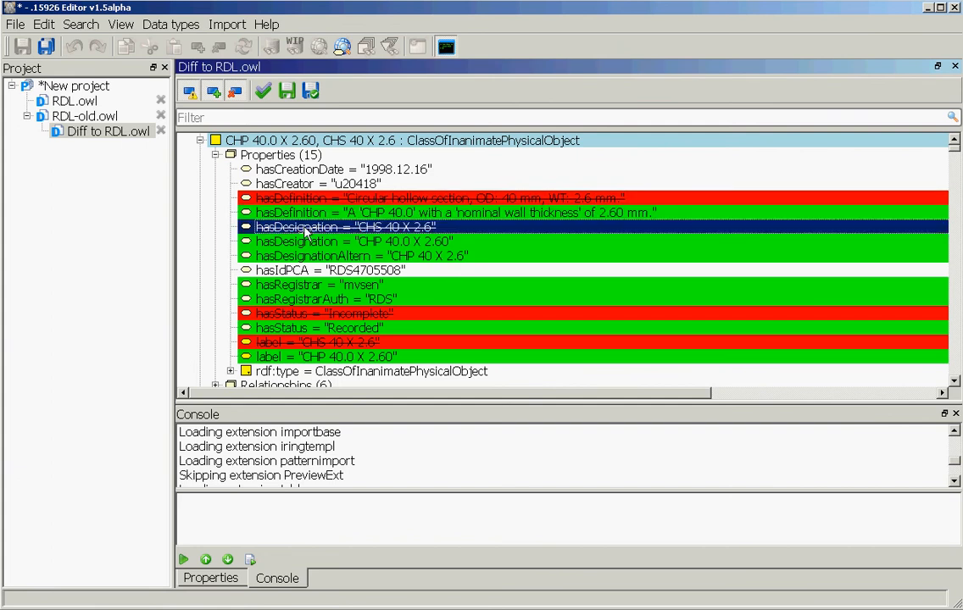
pyautogui.click(316, 315)
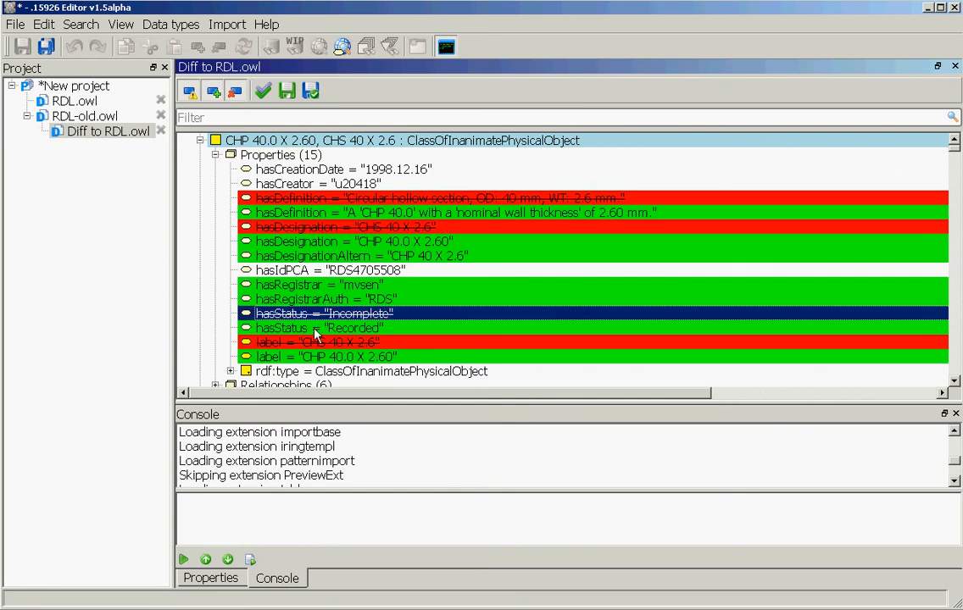
pyautogui.click(319, 330)
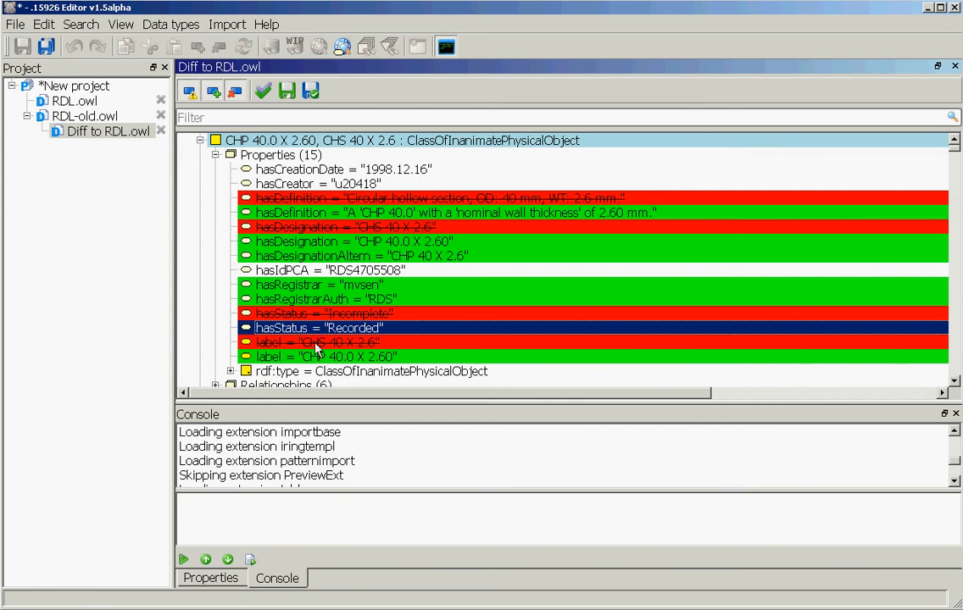
pyautogui.click(318, 344)
pyautogui.click(319, 357)
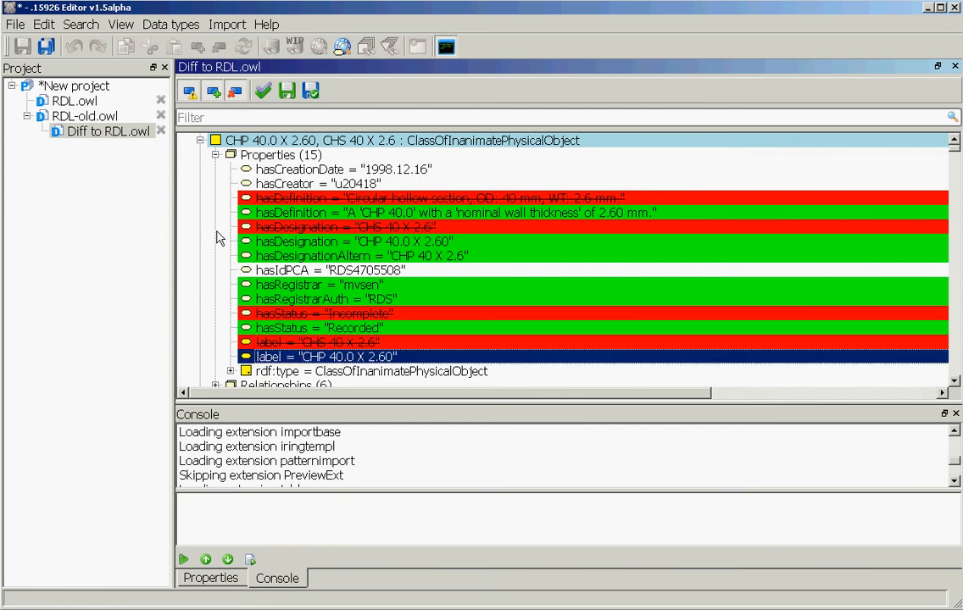
pyautogui.click(216, 155)
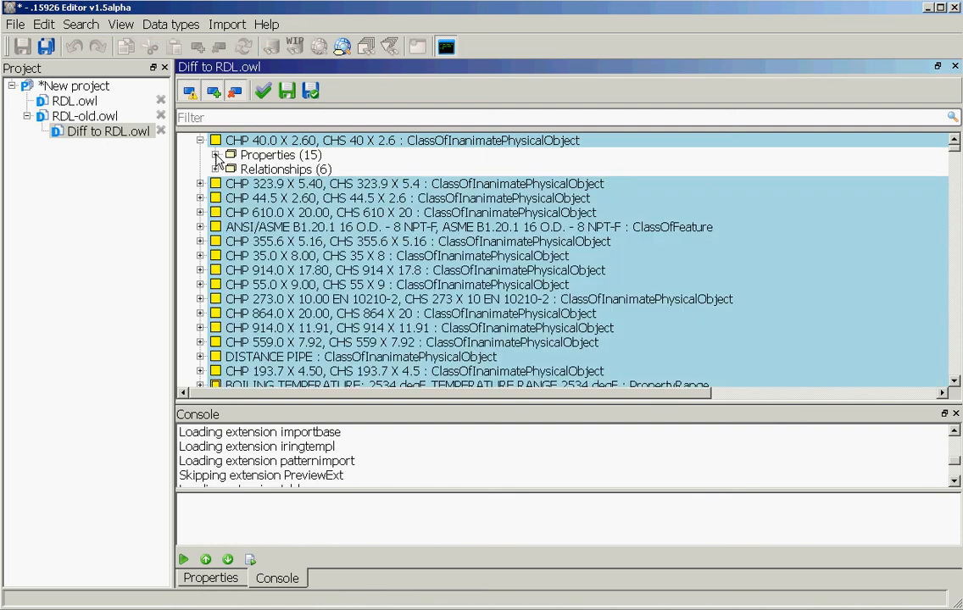
pyautogui.click(200, 141)
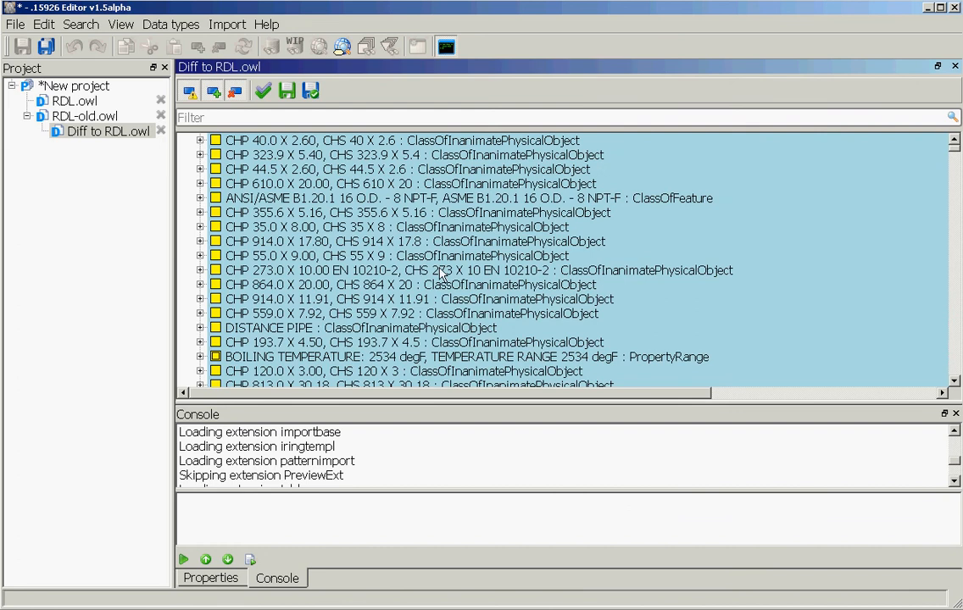
# Step: Hide the modified entities in the diff and inspect the properties of the added entity CHP 127.0 X 5.80 ISO 4200
pyautogui.scroll(-12, 441, 273)
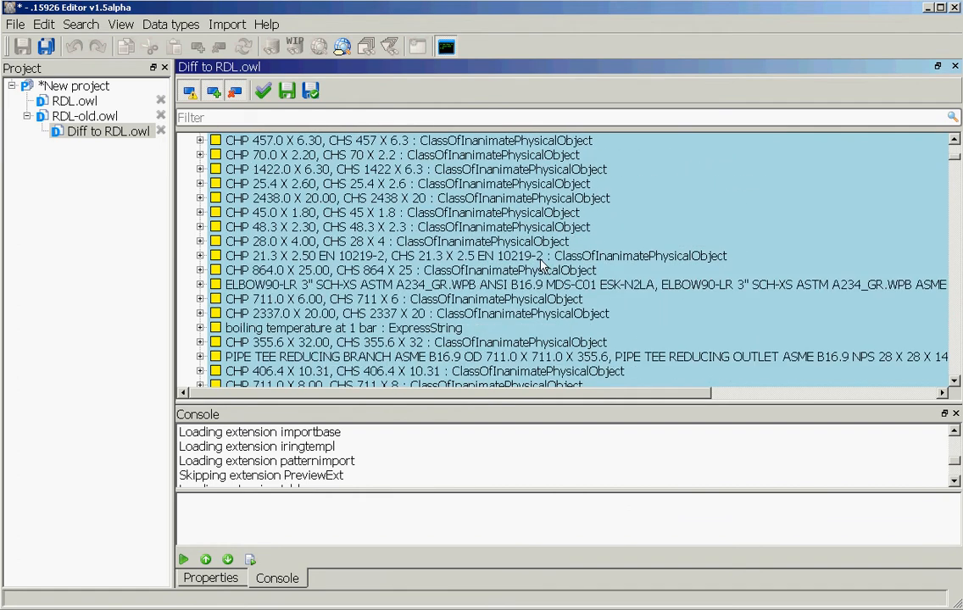
pyautogui.scroll(-10, 539, 265)
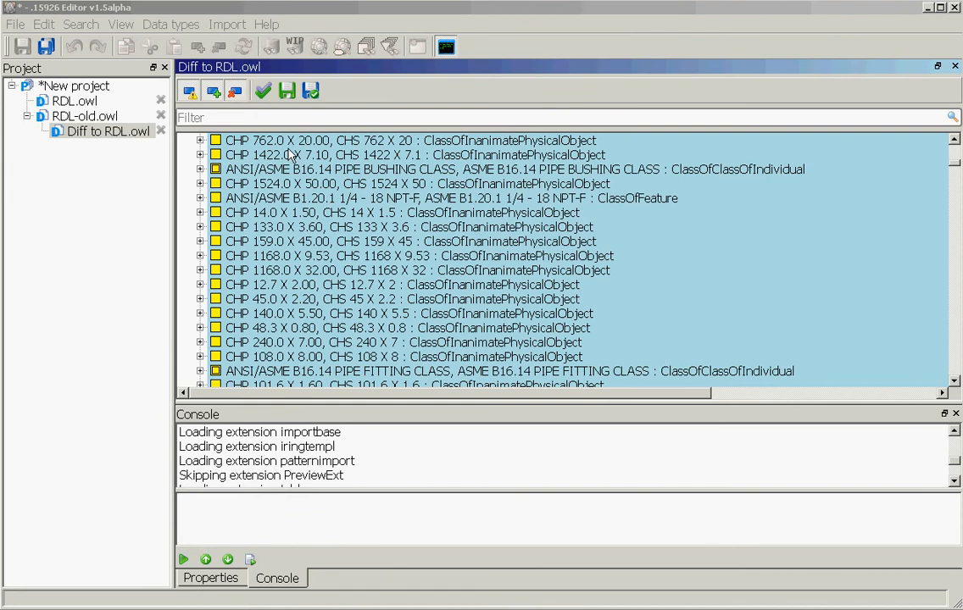
pyautogui.click(193, 99)
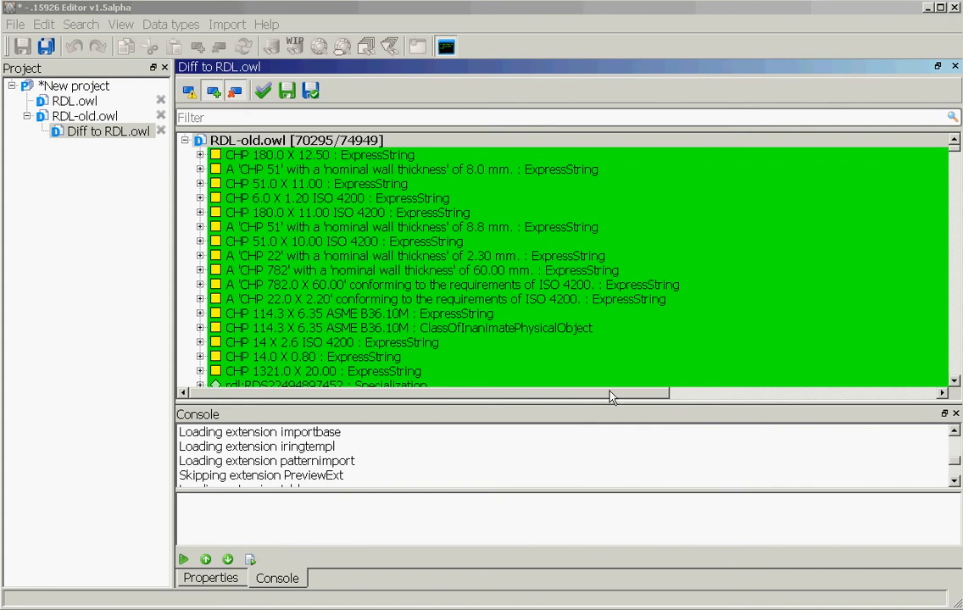
pyautogui.click(954, 149)
pyautogui.moveTo(954, 150); pyautogui.dragTo(936, 319)
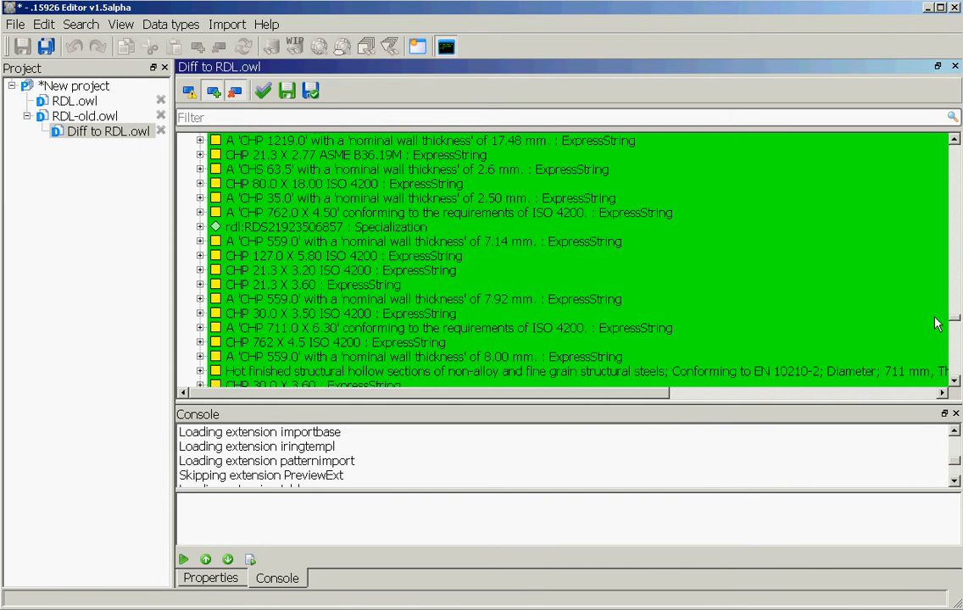
pyautogui.click(200, 256)
pyautogui.click(215, 272)
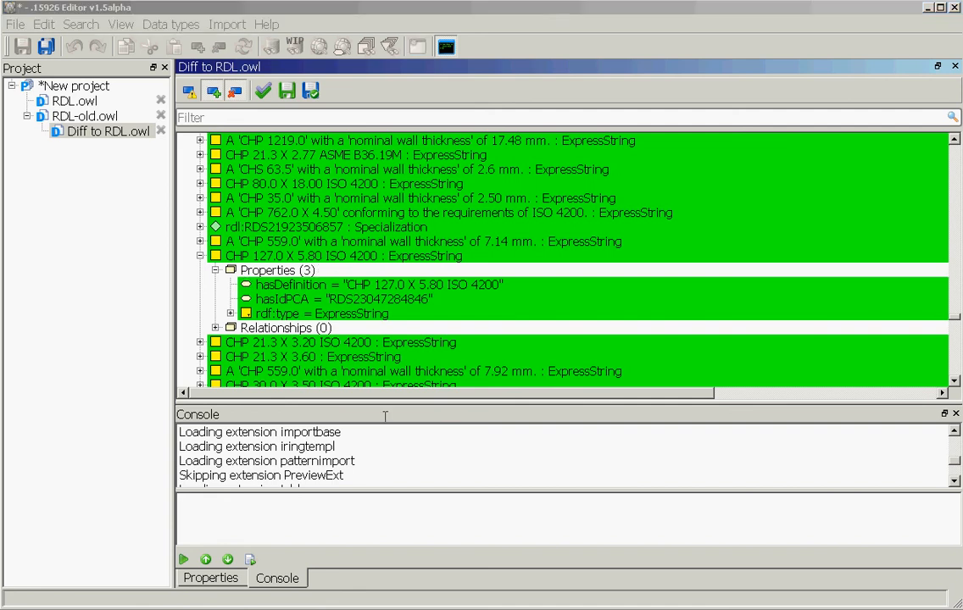
# Step: Show only removed entities and inspect the properties of HEAT EXCHANGER HOT SIDE FLUID STREAM BETWEEN PLATES, then collapse it
pyautogui.click(213, 93)
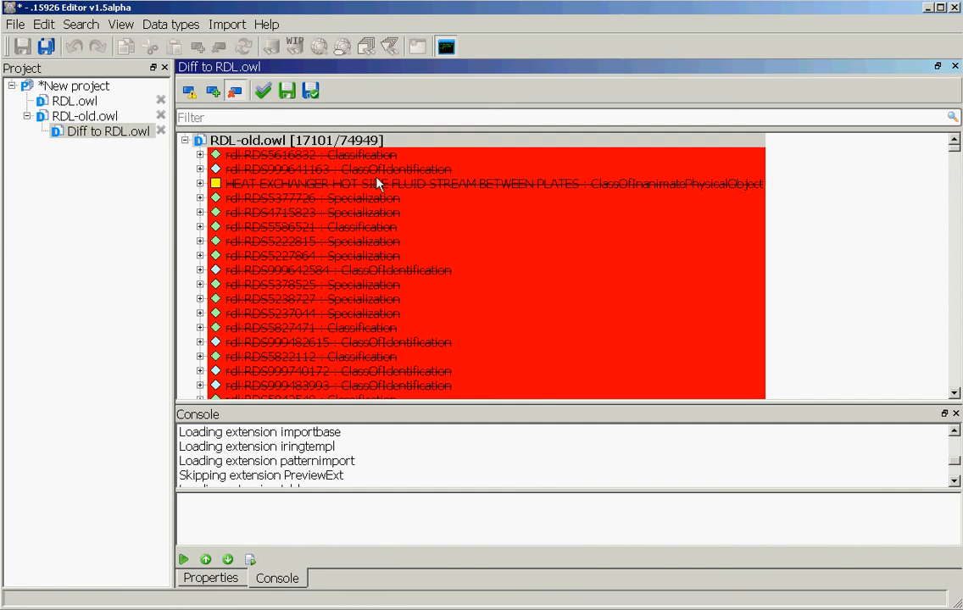
pyautogui.click(200, 183)
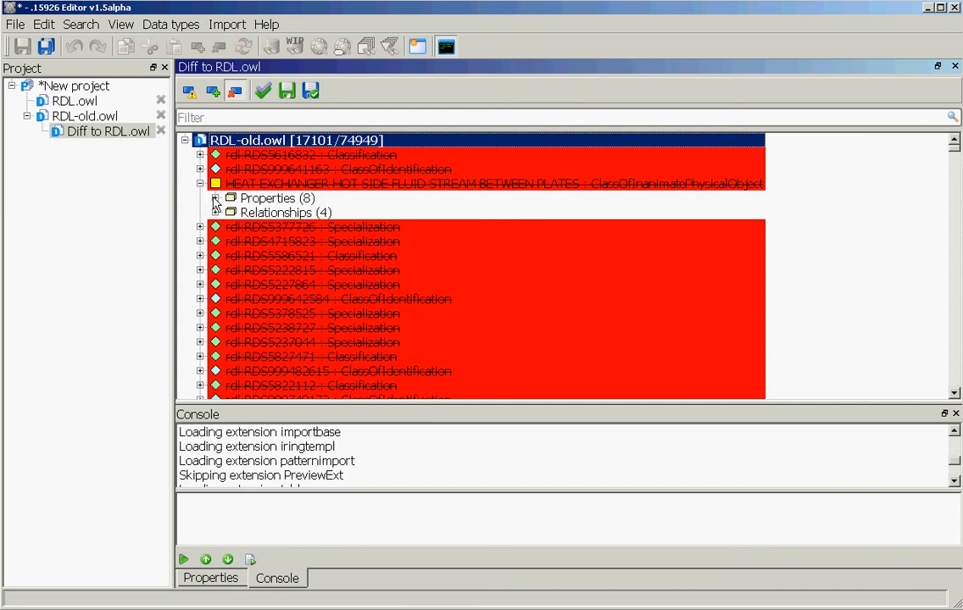
pyautogui.click(216, 198)
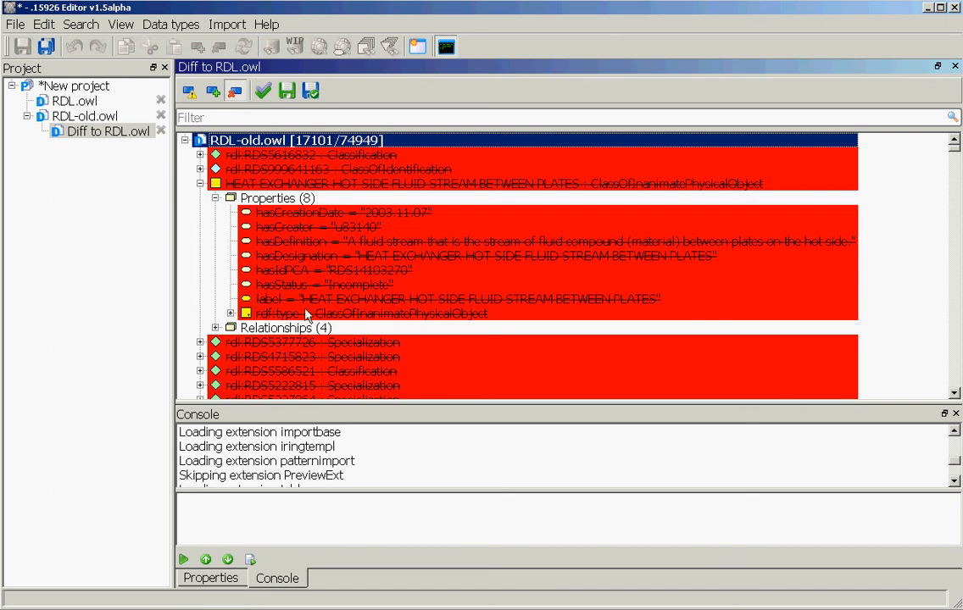
pyautogui.click(200, 183)
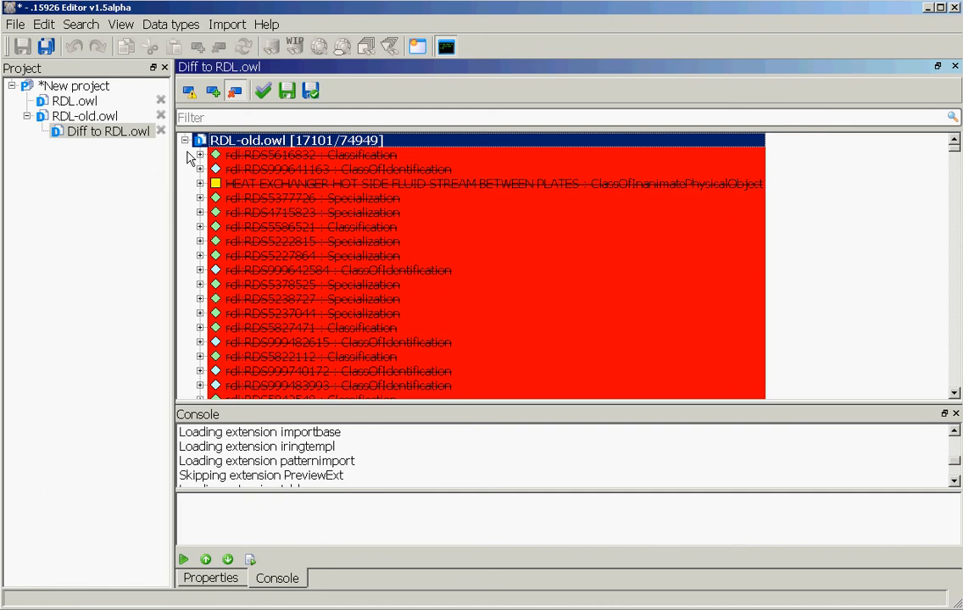
# Step: Show modified, added and removed entities together again and expand the properties of the modified CHP 44.5 X 2.60 entity
pyautogui.click(190, 93)
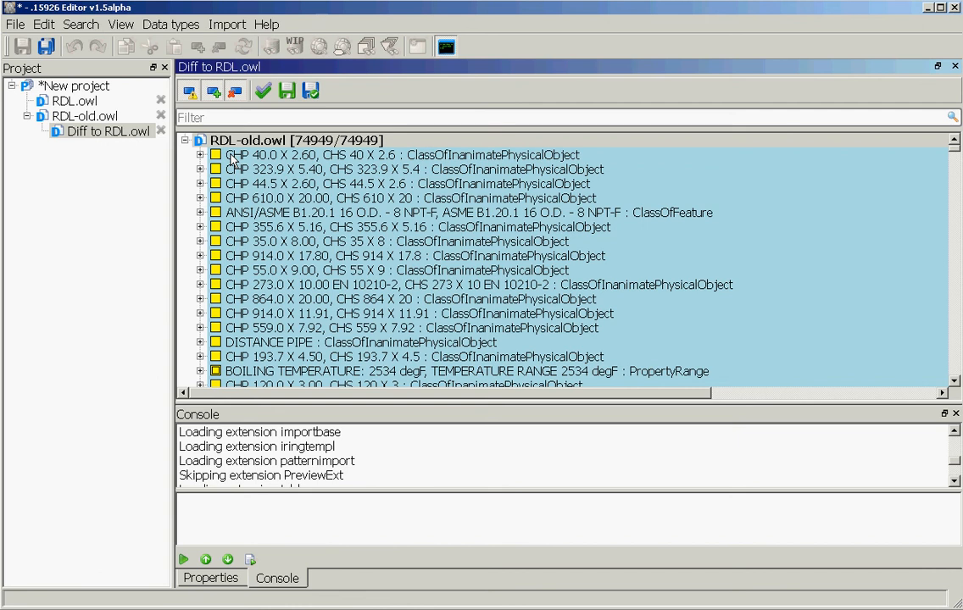
pyautogui.click(239, 197)
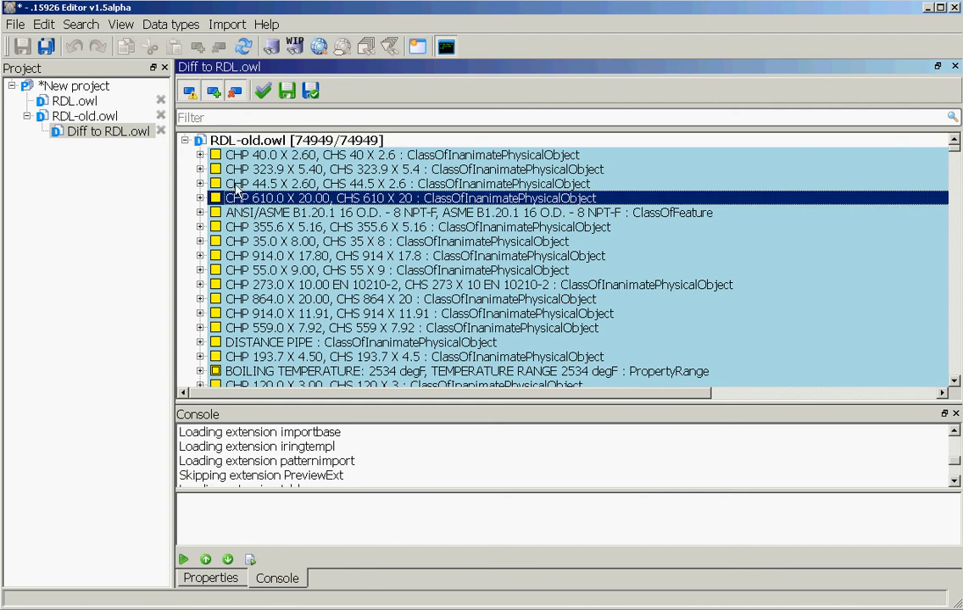
pyautogui.click(237, 184)
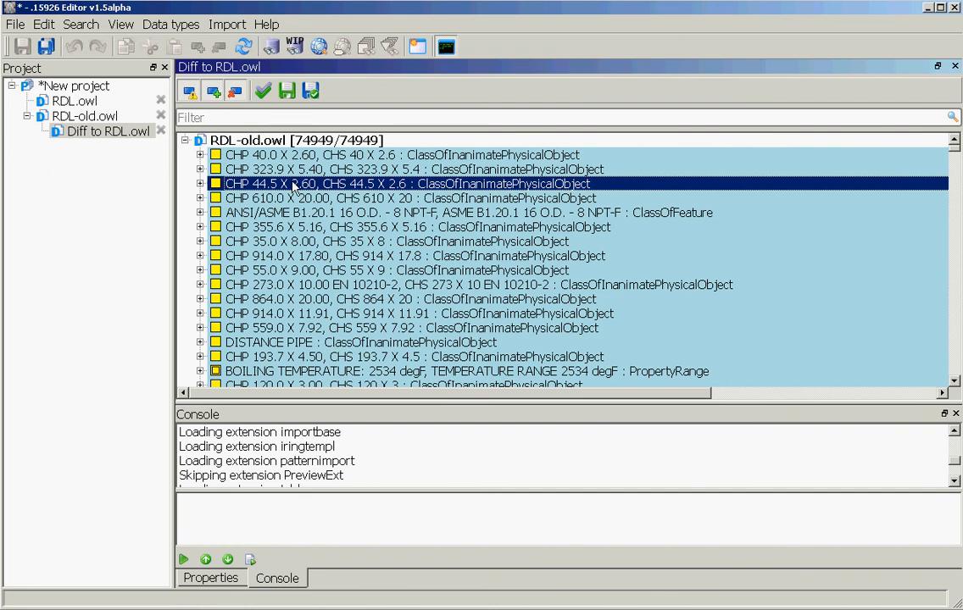
pyautogui.click(200, 184)
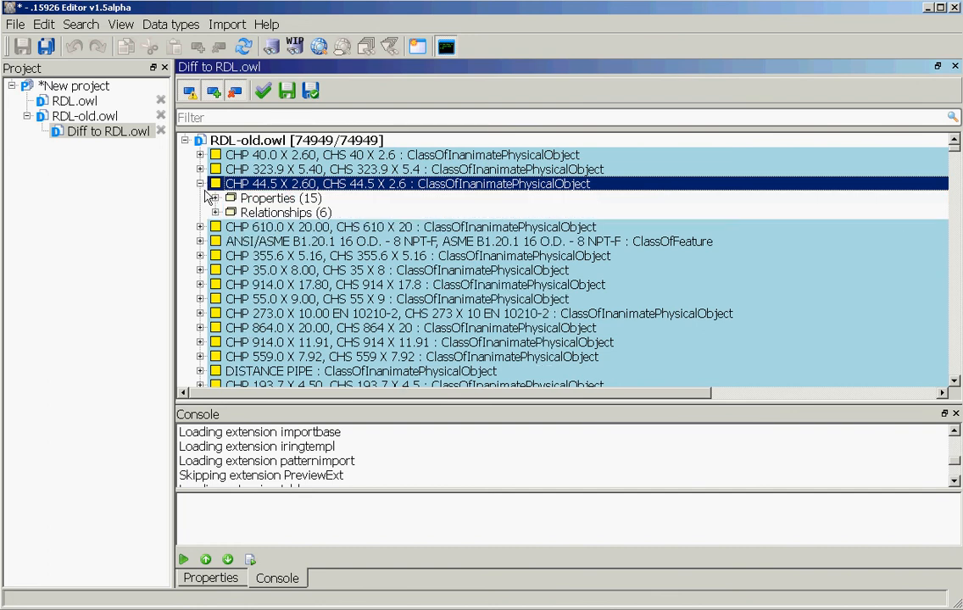
pyautogui.click(215, 198)
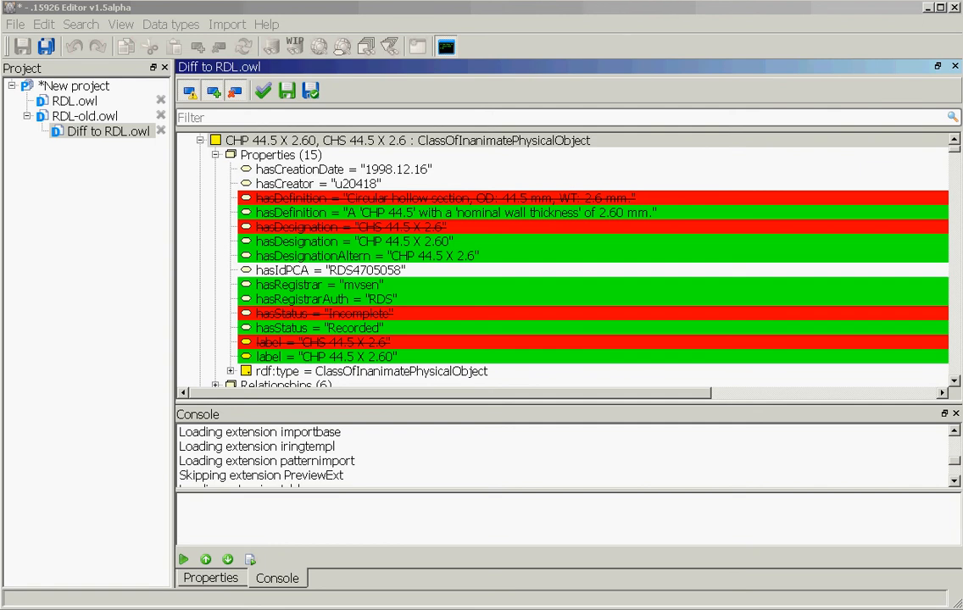
# Step: Run the console query show(label=-icontains('chp')&-icontains('chs')) to exclude entities whose labels contain chp or chs from the diff
pyautogui.click(188, 513)
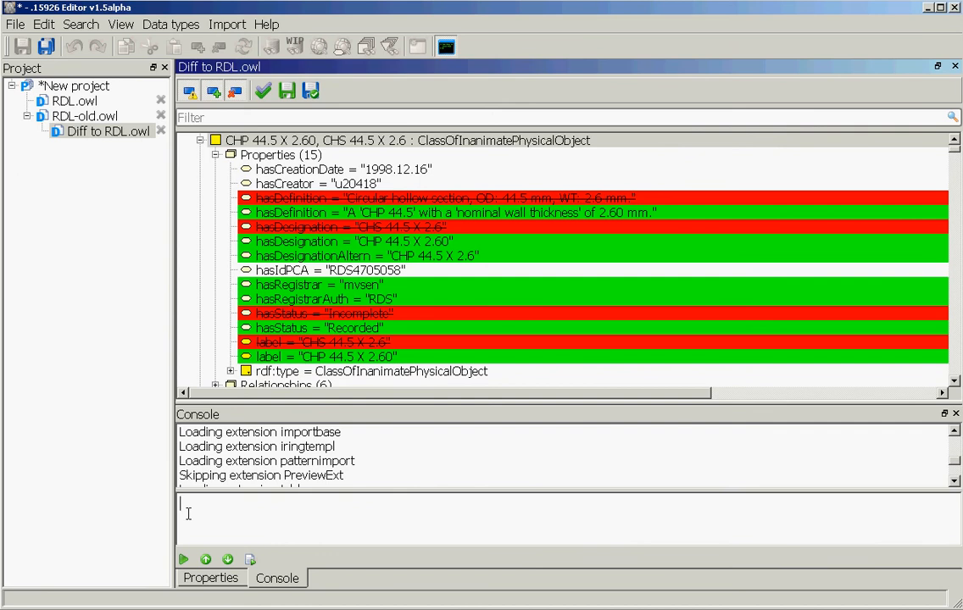
pyautogui.write("show(label=-icontains('chp')&-icontains('chs'))")
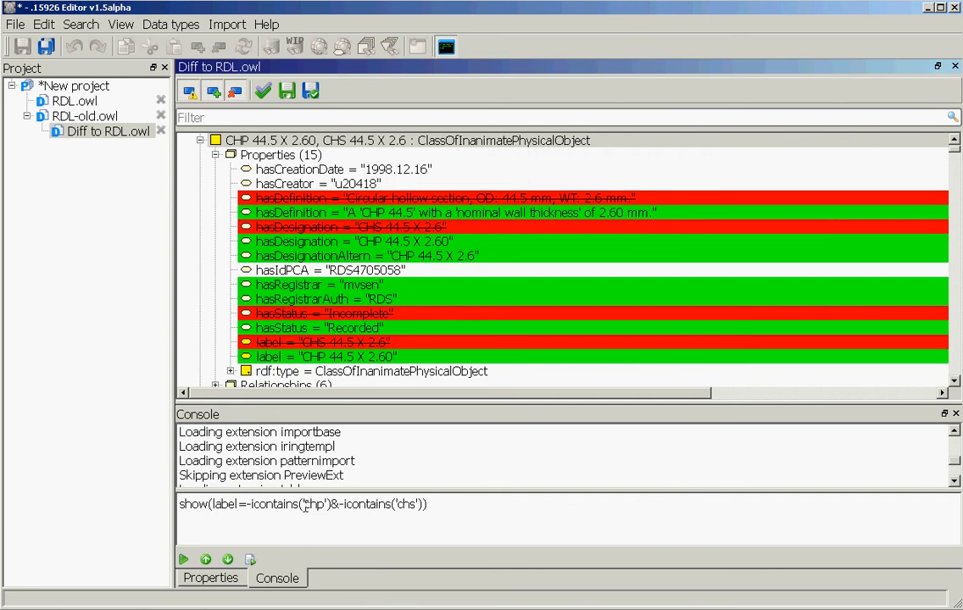
pyautogui.moveTo(305, 503); pyautogui.dragTo(326, 506)
pyautogui.moveTo(398, 504); pyautogui.dragTo(416, 505)
pyautogui.click(185, 560)
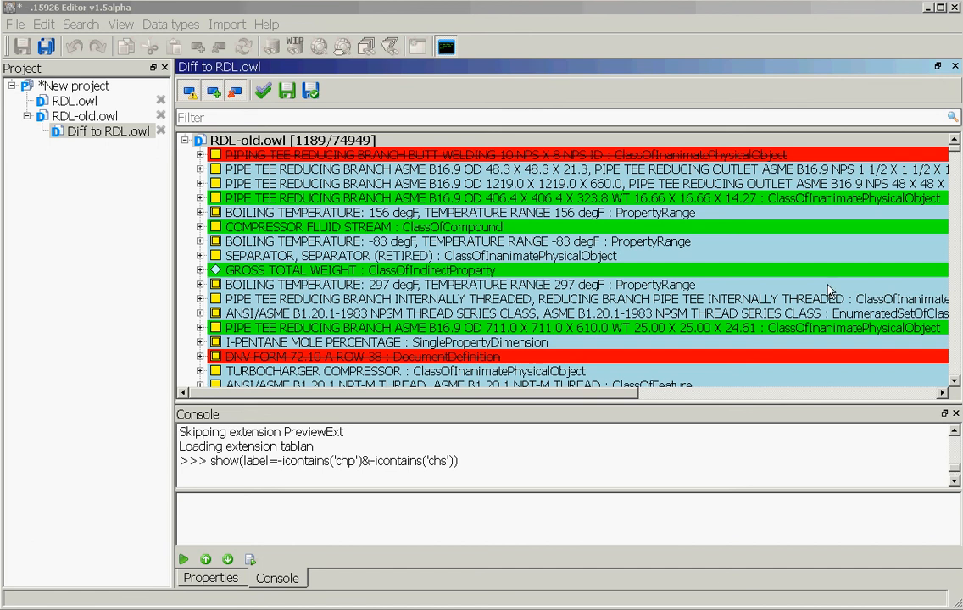
# Step: Look through the filtered diff entities, including the BOILING TEMPERATURE ranges, SEPARATOR and GROSS TOTAL WEIGHT
pyautogui.click(641, 212)
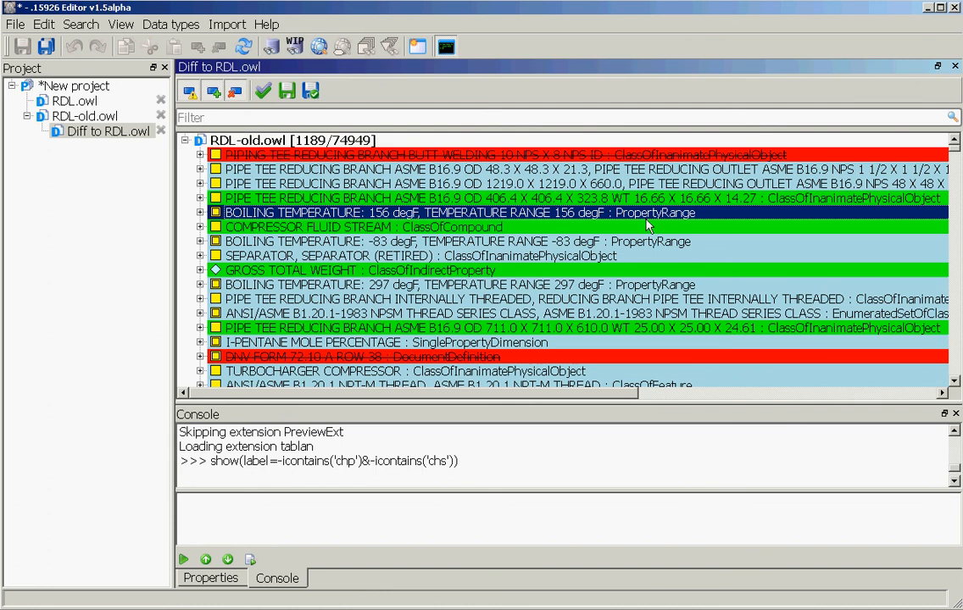
pyautogui.click(631, 242)
pyautogui.click(582, 257)
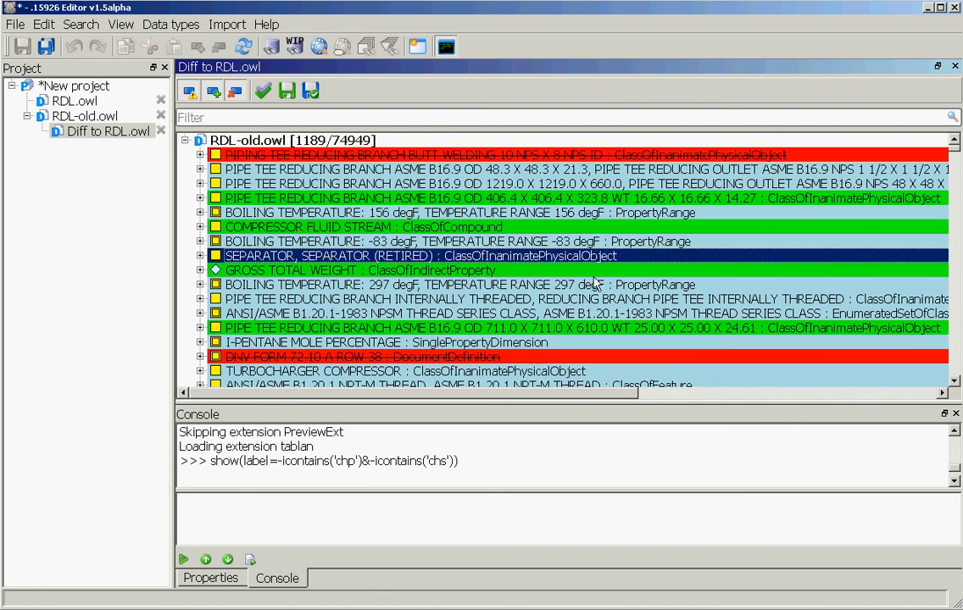
pyautogui.press('Down')
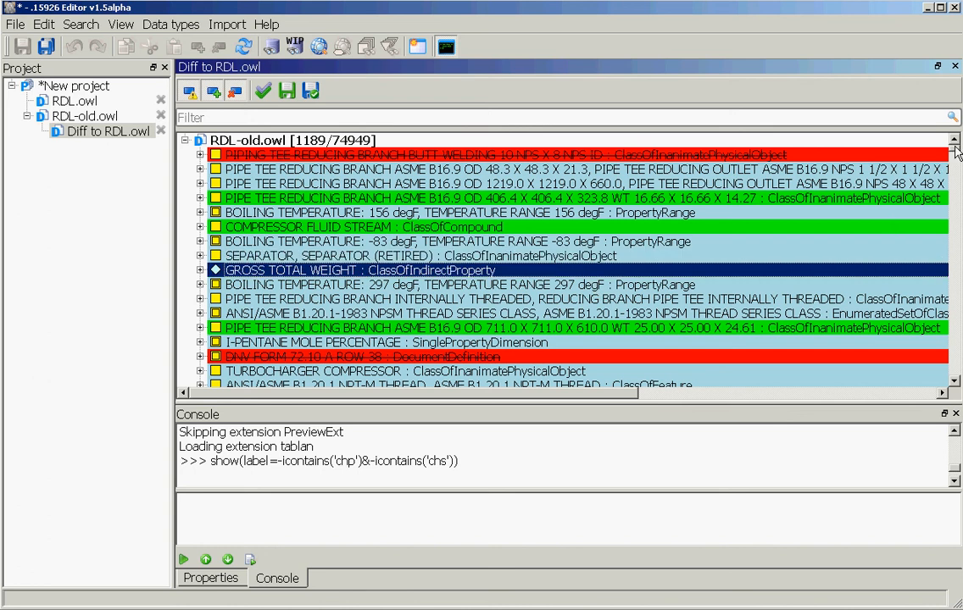
pyautogui.moveTo(956, 155)
pyautogui.mouseDown()
pyautogui.moveTo(954, 185)
pyautogui.moveTo(950, 142)
pyautogui.mouseUp()
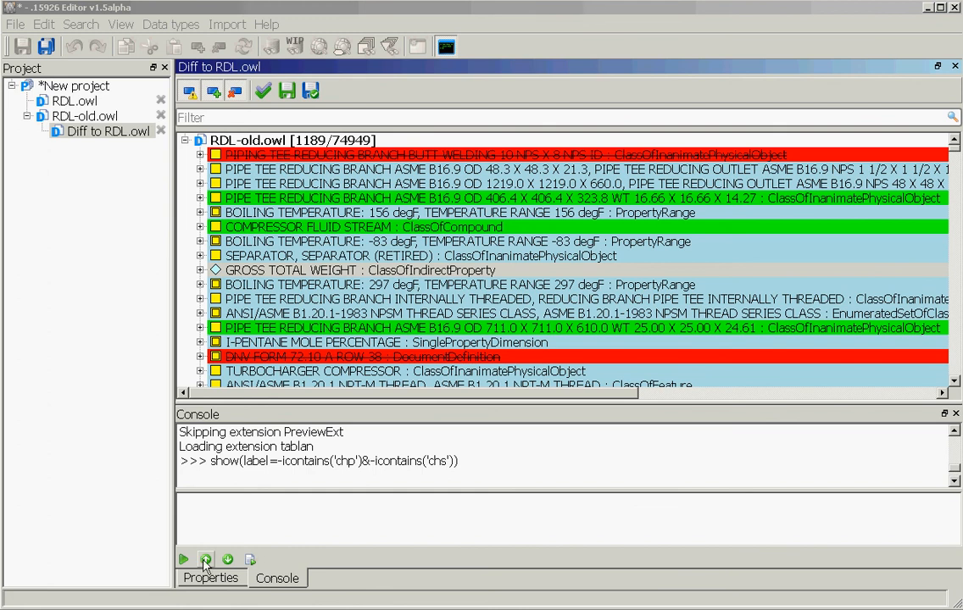
# Step: Filter the diff by type with the console query show(type=part2.ClassOfFunctionalObject) and select ORIFICE VENTILATION PORT
pyautogui.click(198, 523)
pyautogui.write('show(type=part2.ClassOfFunctionalObject)')
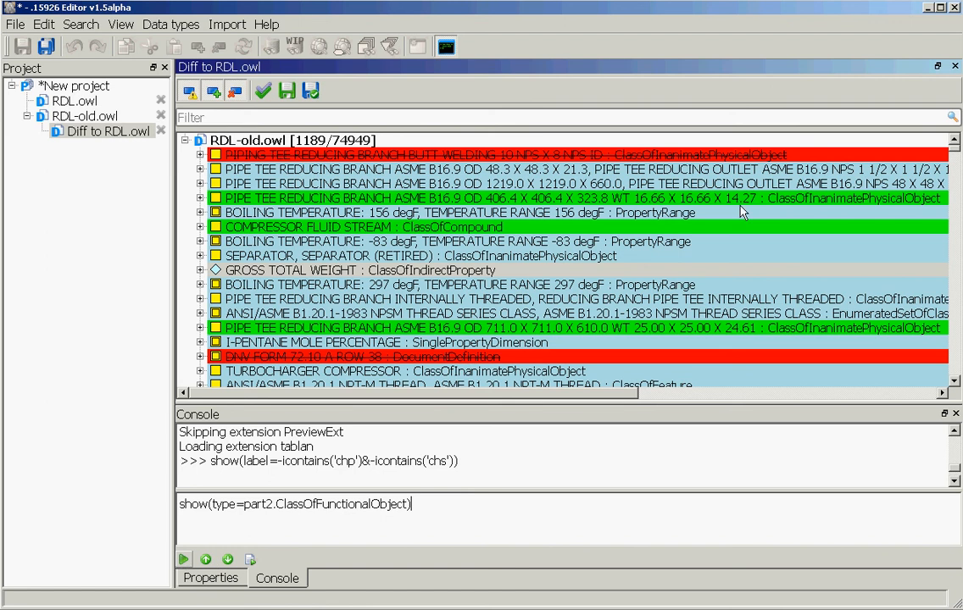
pyautogui.press('Return')
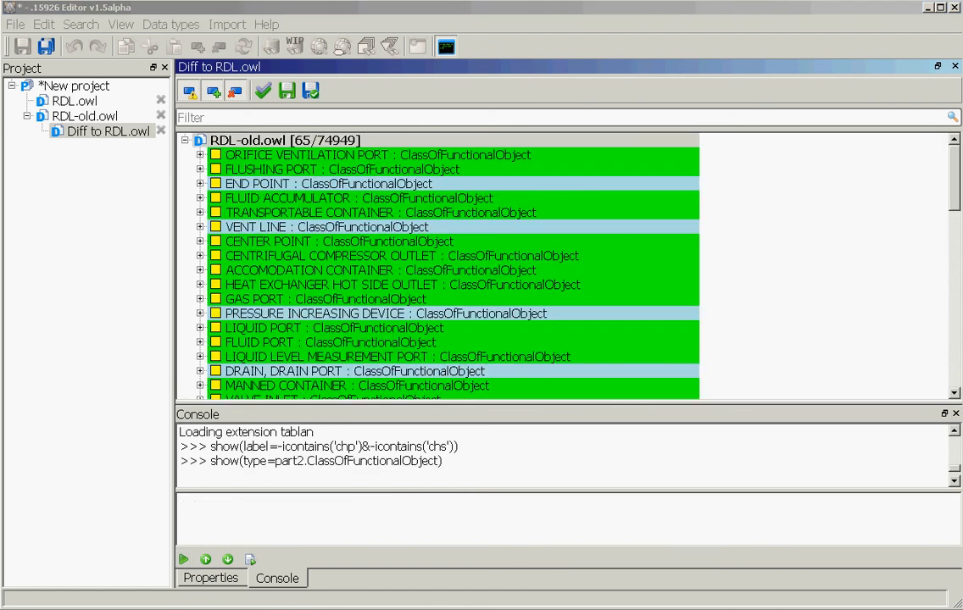
pyautogui.click(394, 158)
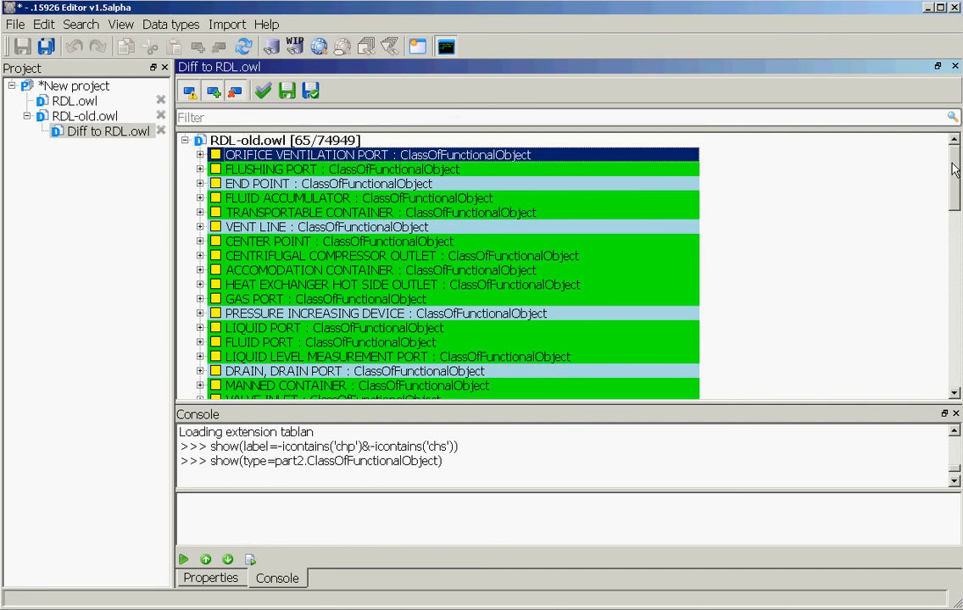
# Step: Expand the properties of the modified PRESSURE INCREASING DEVICE entity and compare its removed and added definitions
pyautogui.moveTo(954, 170); pyautogui.dragTo(953, 212)
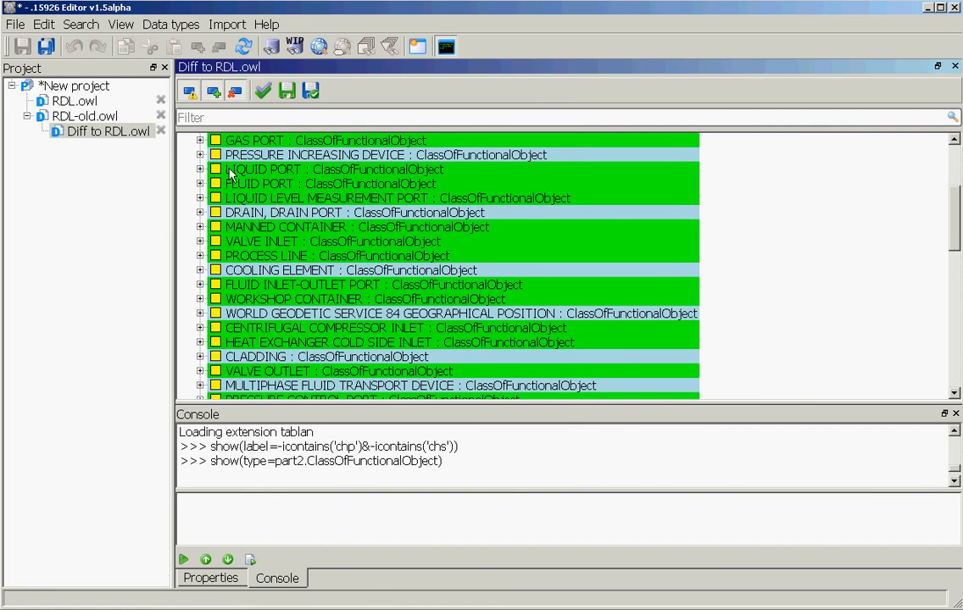
pyautogui.click(200, 155)
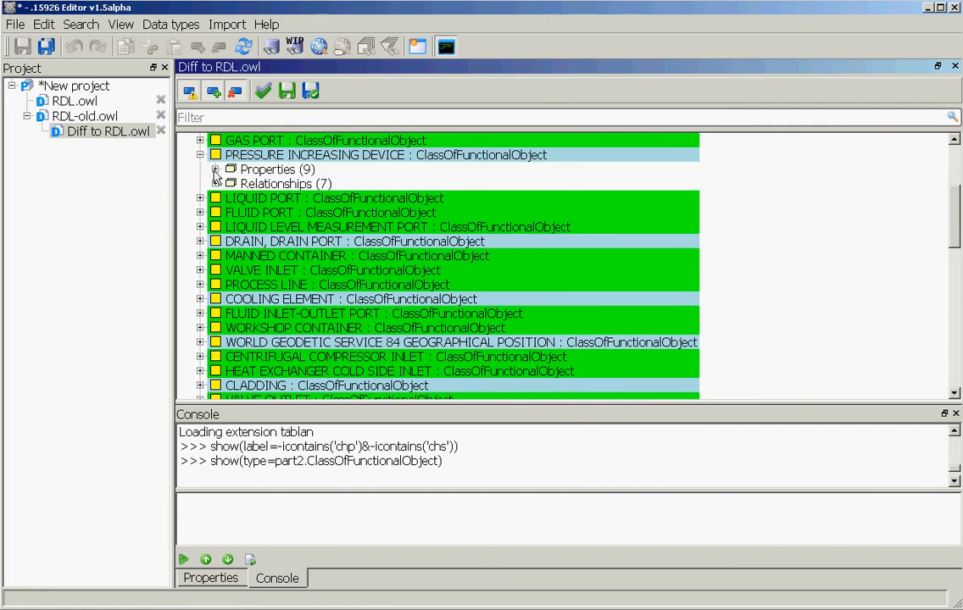
pyautogui.click(216, 169)
pyautogui.click(293, 215)
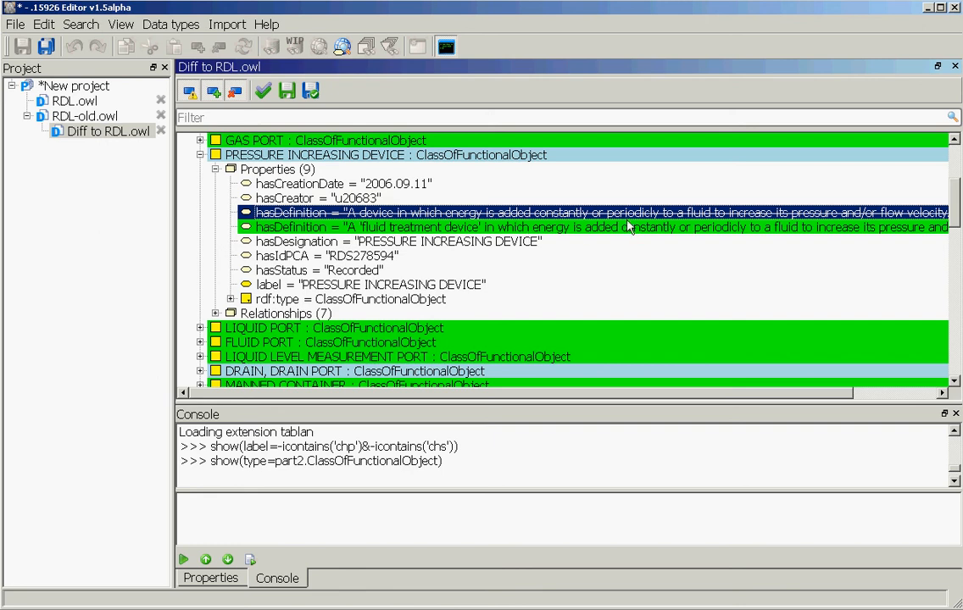
pyautogui.click(365, 228)
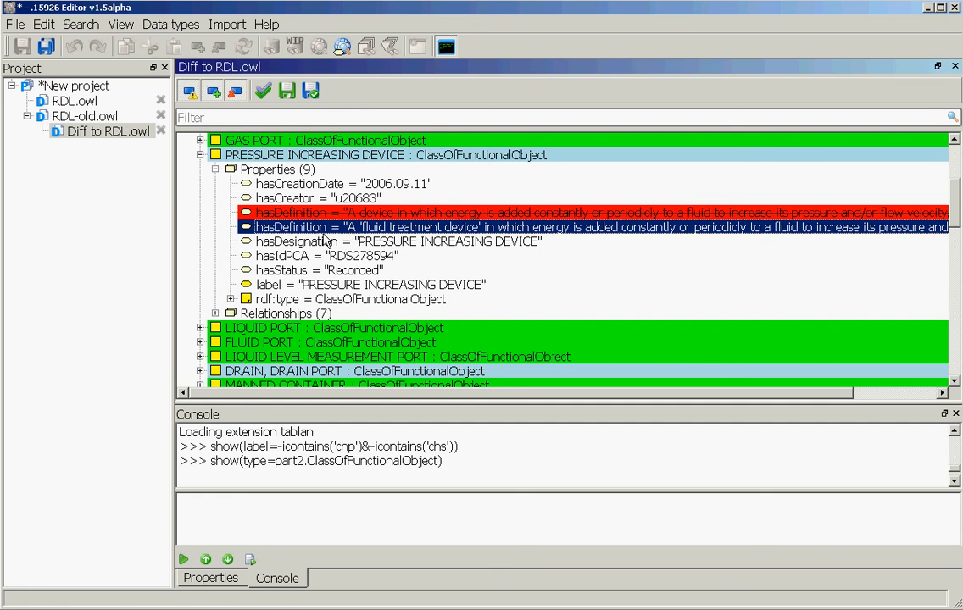
pyautogui.click(267, 155)
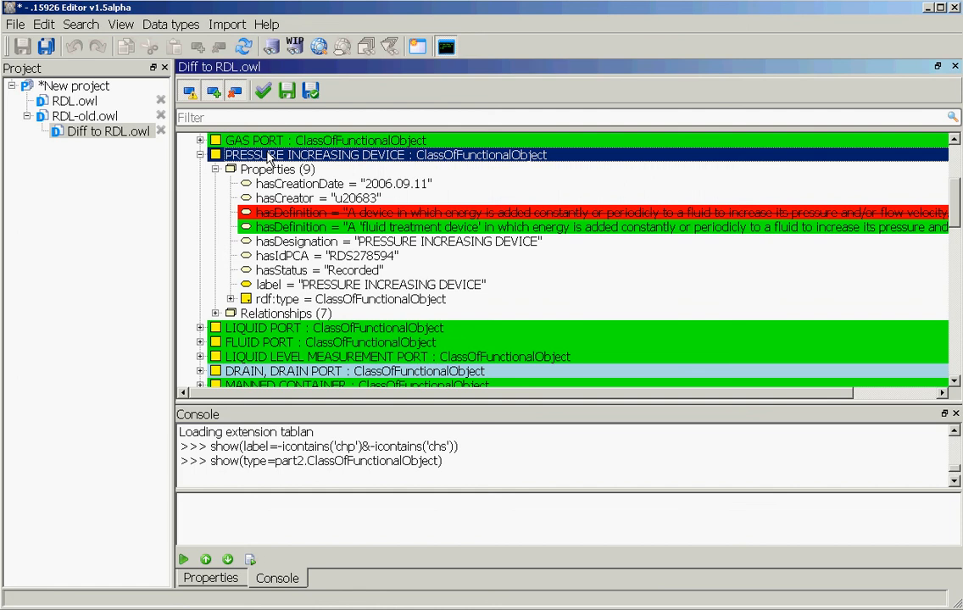
# Step: Expand the relationships of PRESSURE INCREASING DEVICE, inspect the superclass in the removed specialization RDS7212135, and collapse that specialization
pyautogui.click(215, 314)
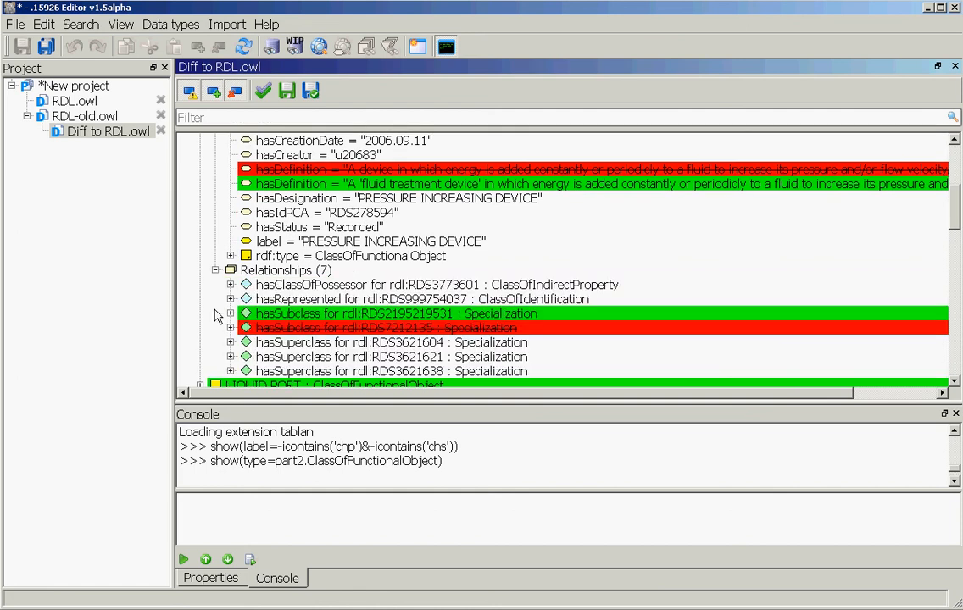
pyautogui.click(296, 315)
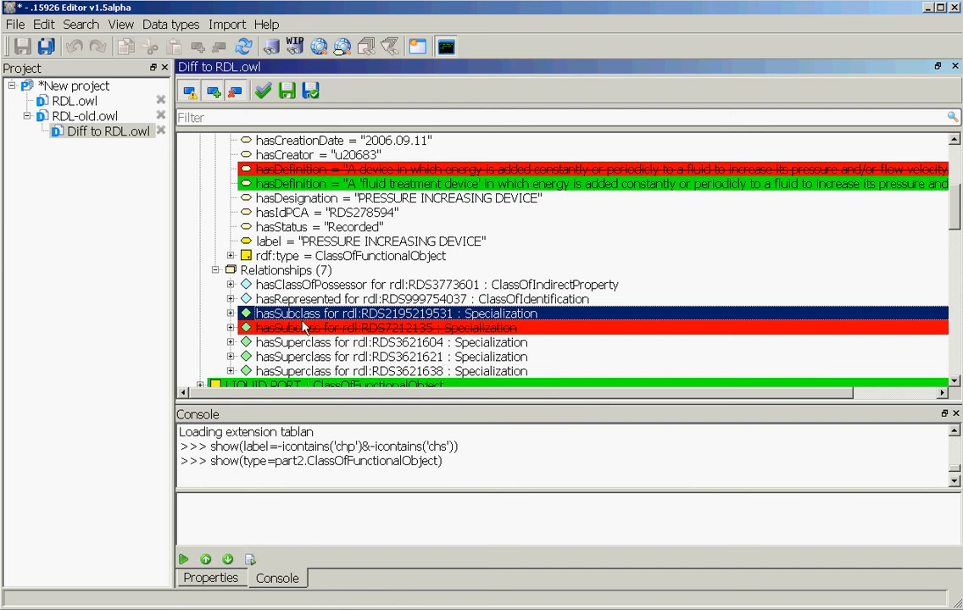
pyautogui.click(229, 328)
pyautogui.click(245, 342)
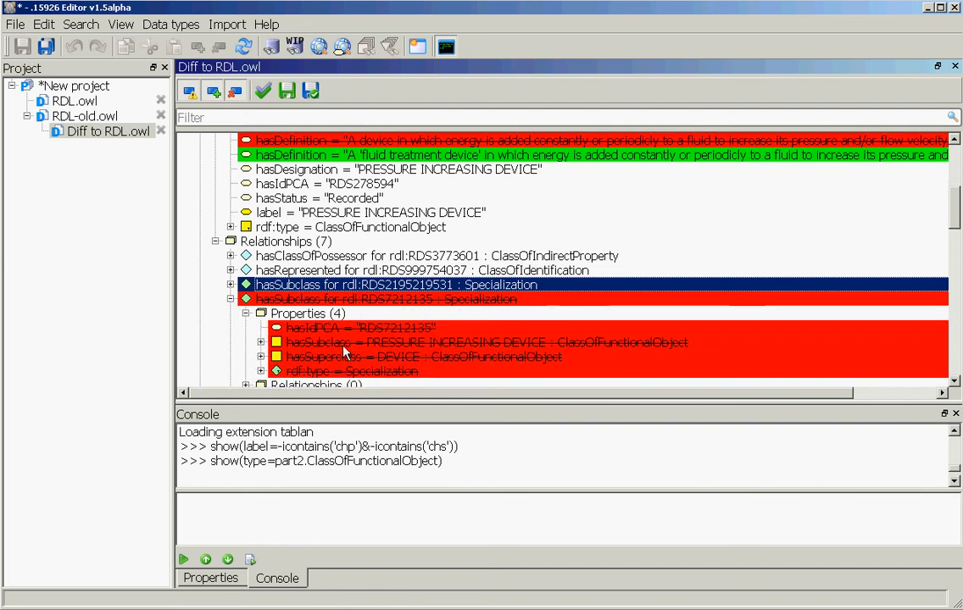
pyautogui.click(412, 359)
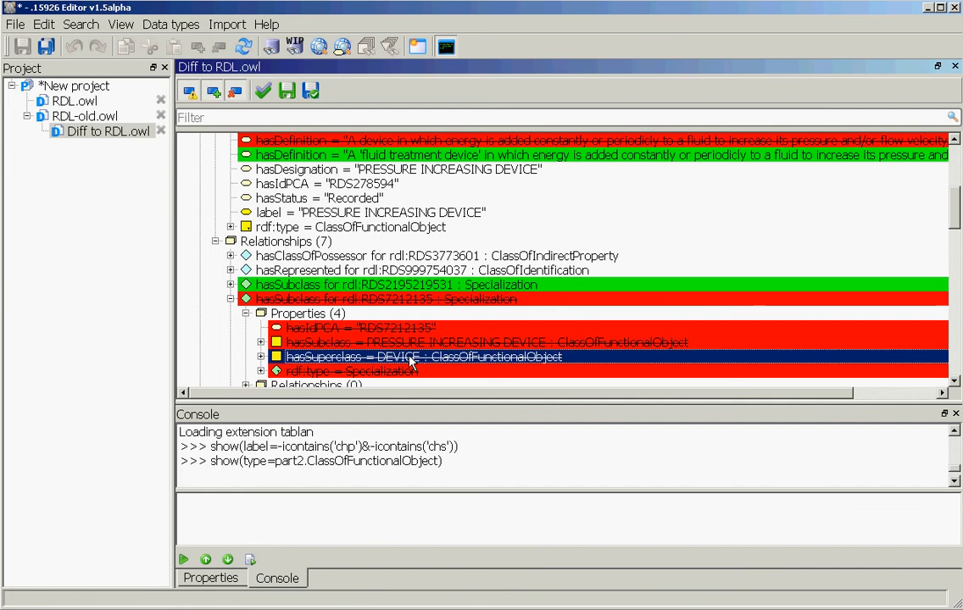
pyautogui.click(230, 299)
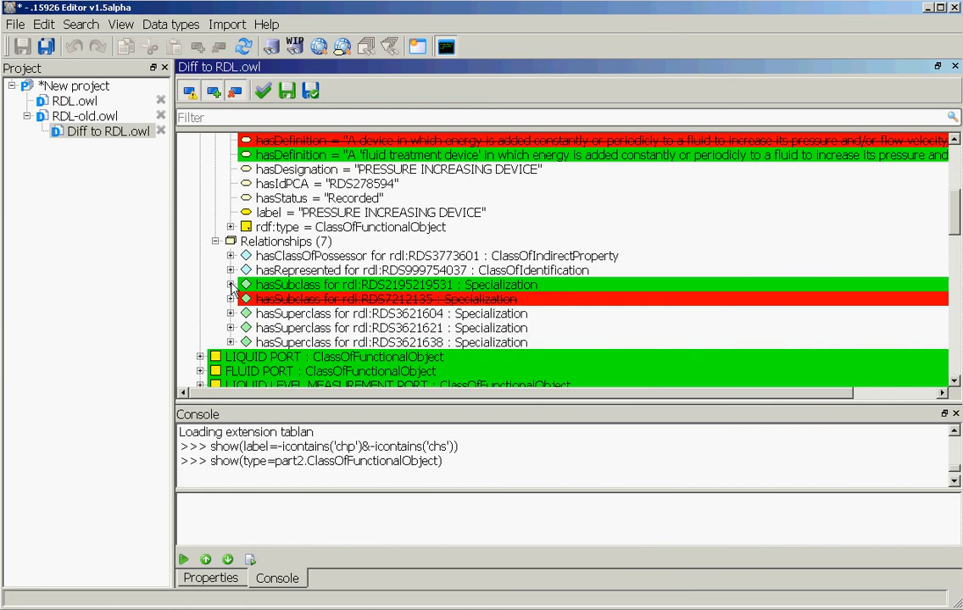
pyautogui.click(229, 285)
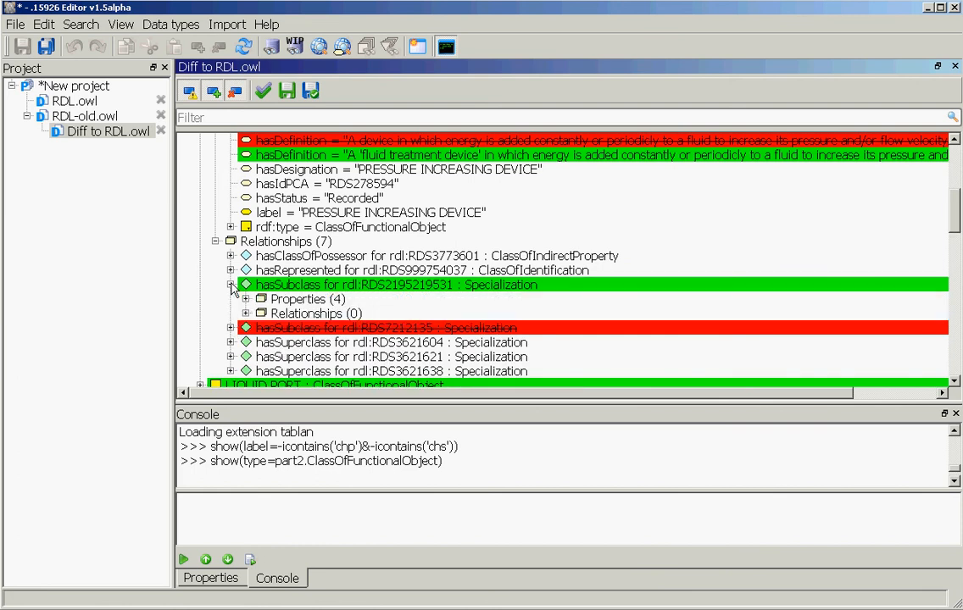
pyautogui.click(245, 299)
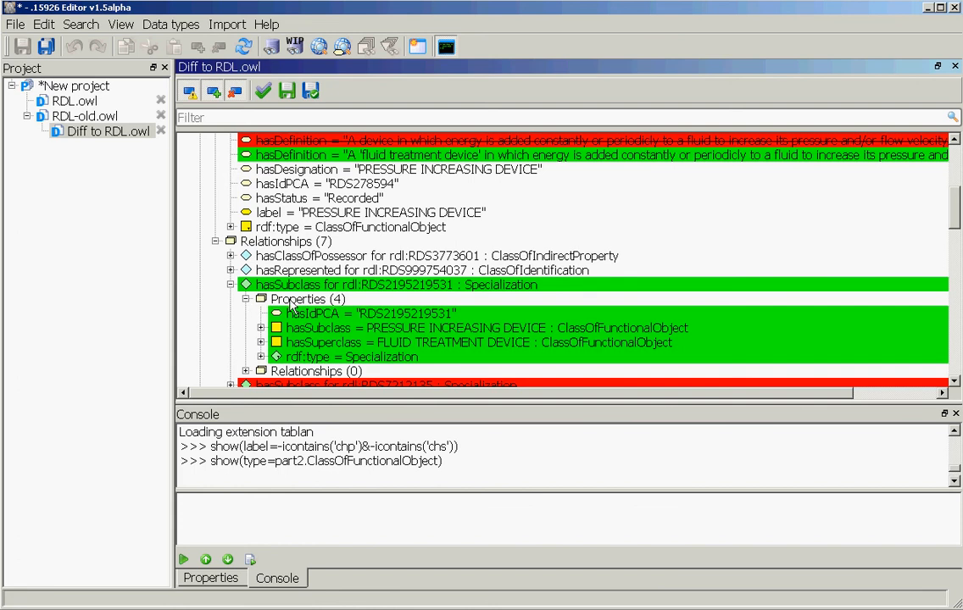
pyautogui.click(291, 301)
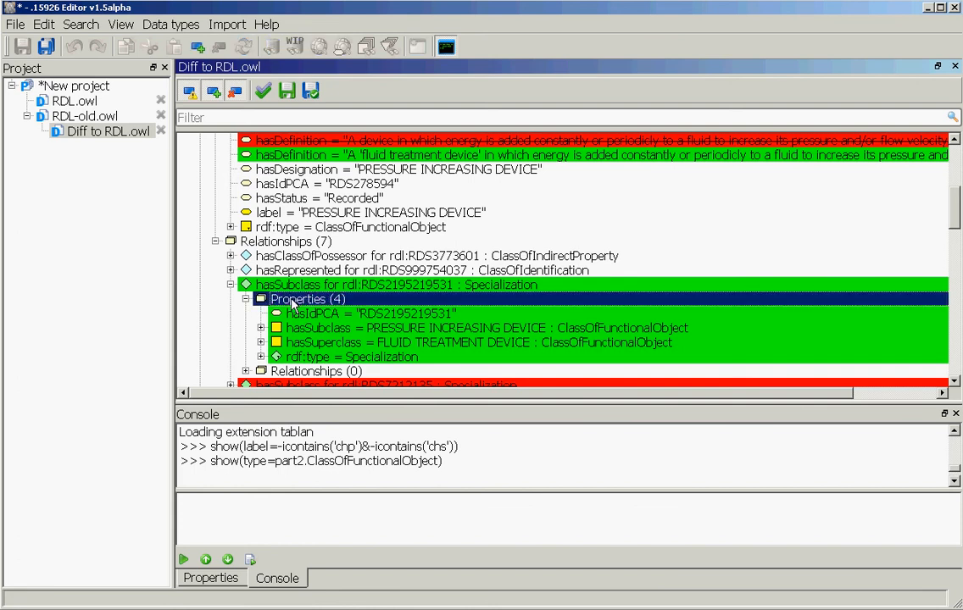
pyautogui.click(330, 331)
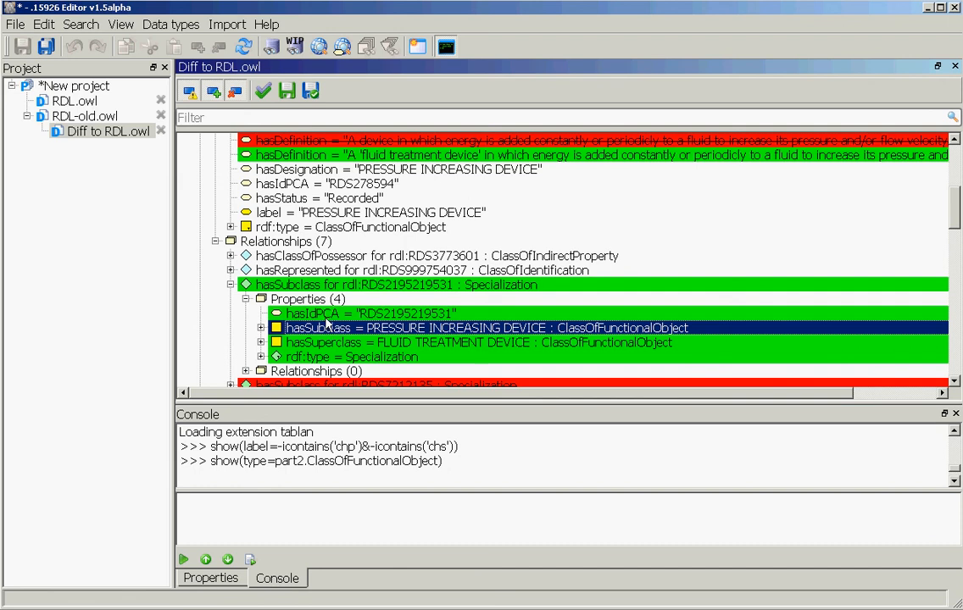
# Step: Accept the property changes of the modified PRESSURE INCREASING DEVICE entity into the old reference data
pyautogui.scroll(2, 326, 301)
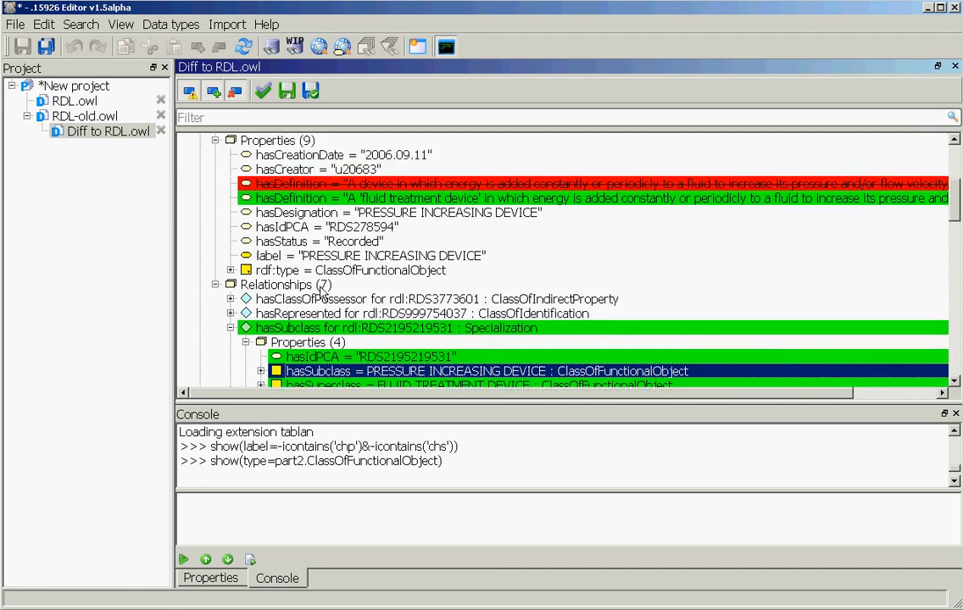
pyautogui.scroll(1, 286, 255)
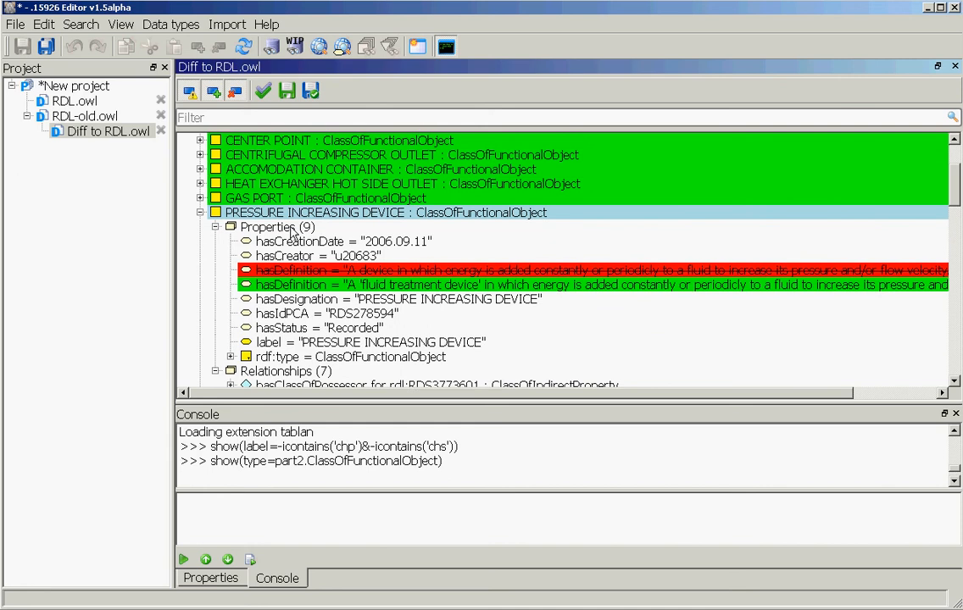
pyautogui.doubleClick(283, 213)
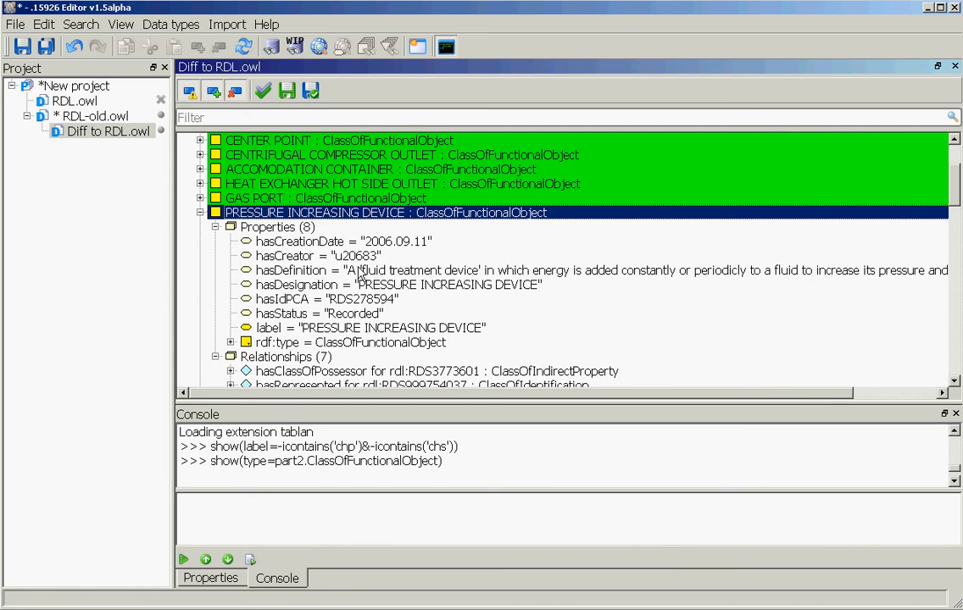
pyautogui.scroll(-2, 315, 241)
pyautogui.scroll(-2, 331, 309)
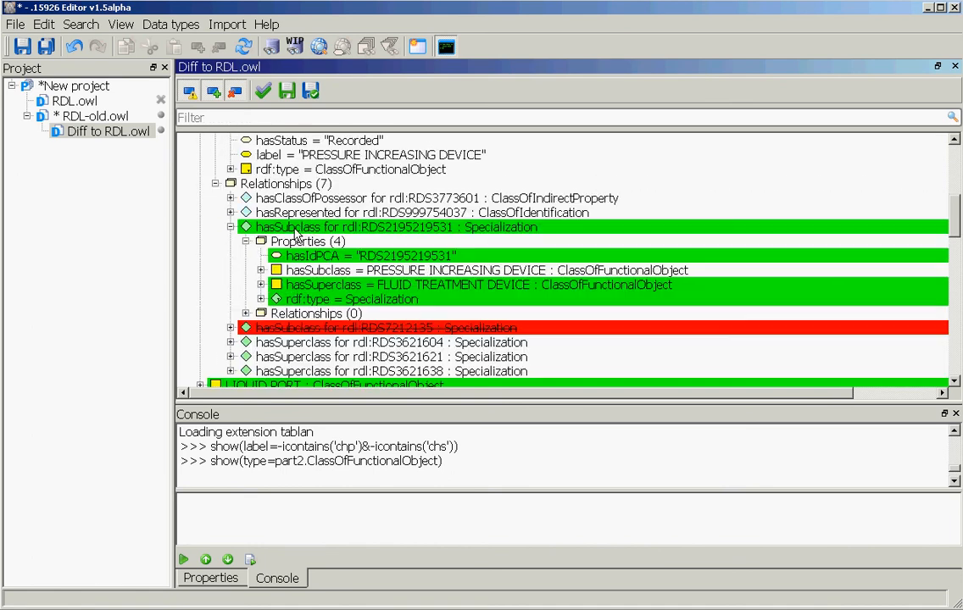
pyautogui.doubleClick(295, 230)
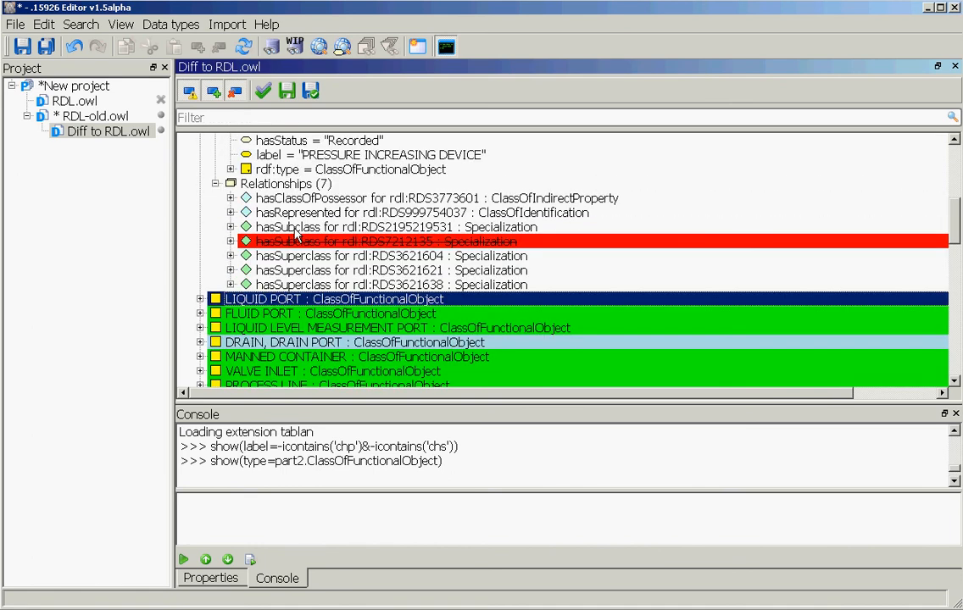
pyautogui.doubleClick(301, 245)
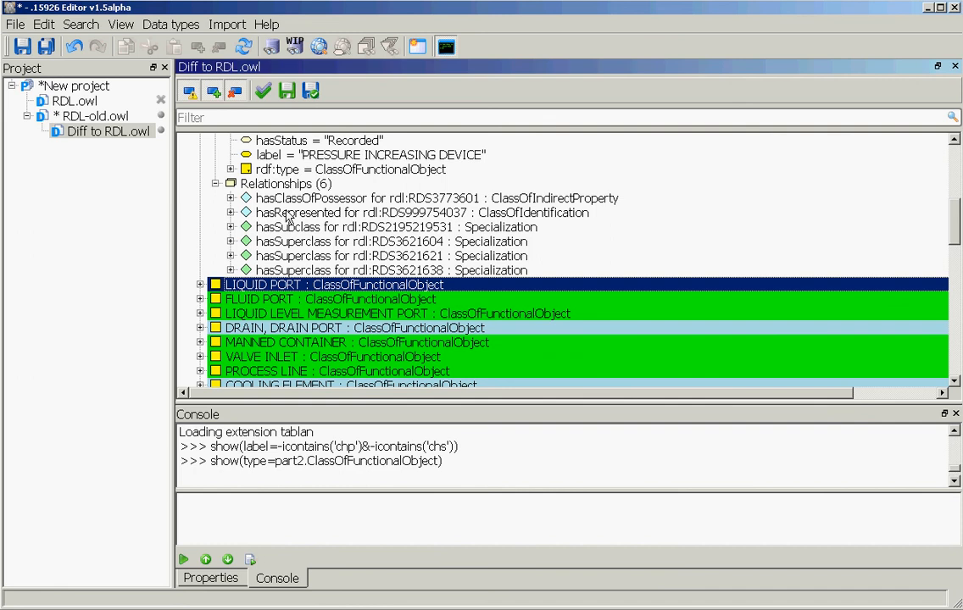
# Step: Review the updated properties and relationships of PRESSURE INCREASING DEVICE and collapse the entity
pyautogui.scroll(1, 258, 193)
pyautogui.scroll(3, 254, 208)
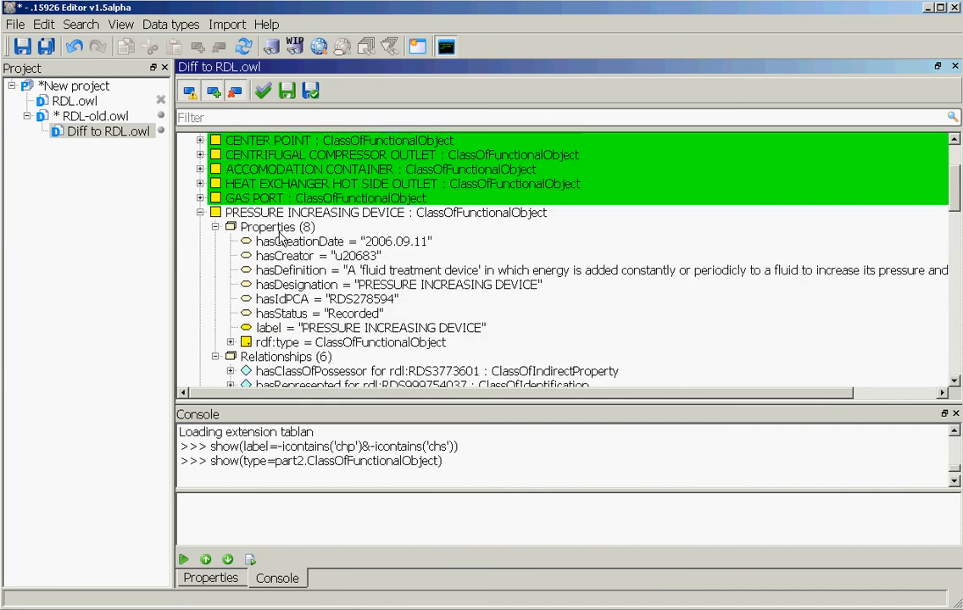
pyautogui.click(201, 213)
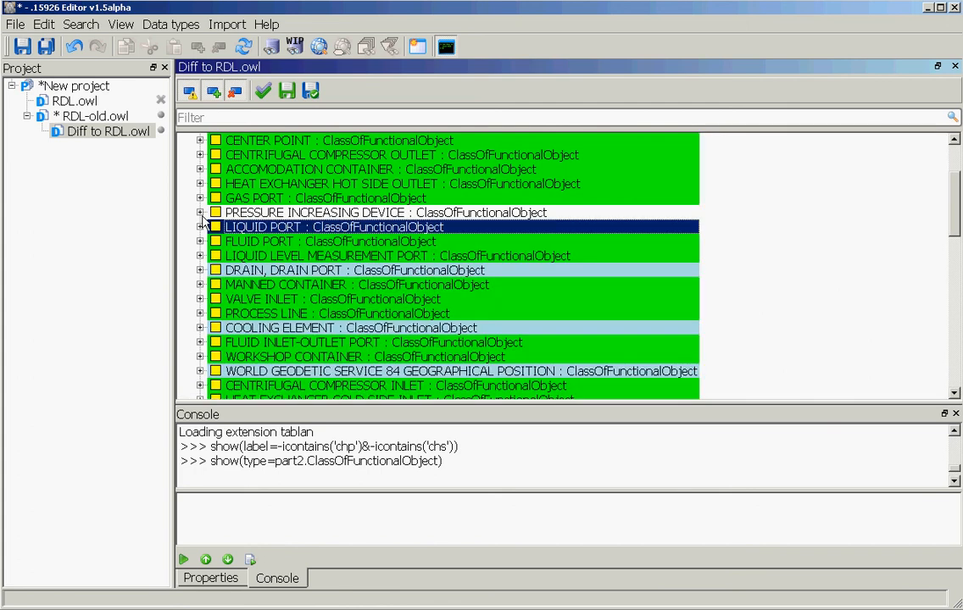
# Step: Check the modified RDL-old.owl source in the project and return to the beginning of its diff to RDL.owl
pyautogui.click(75, 117)
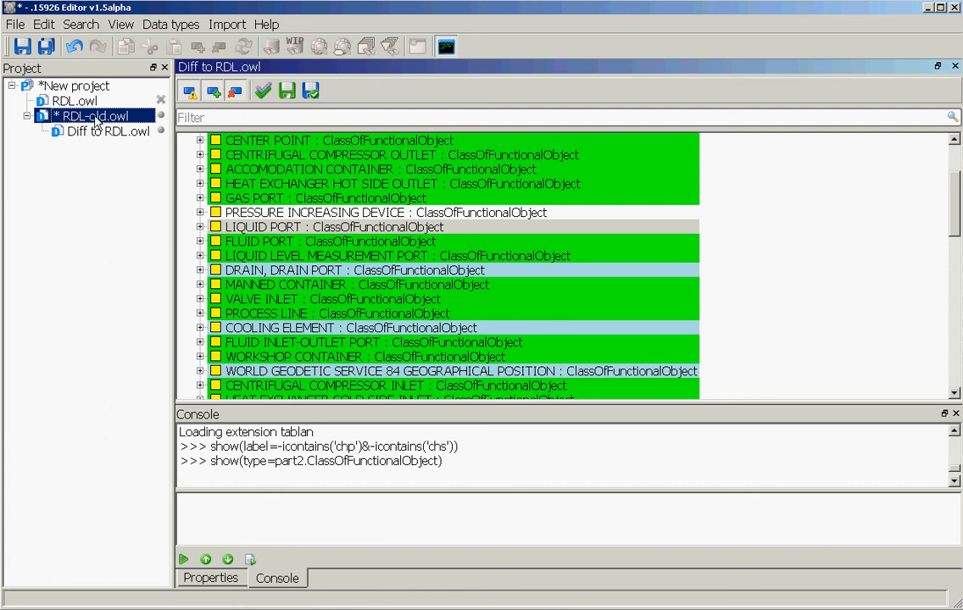
pyautogui.click(98, 131)
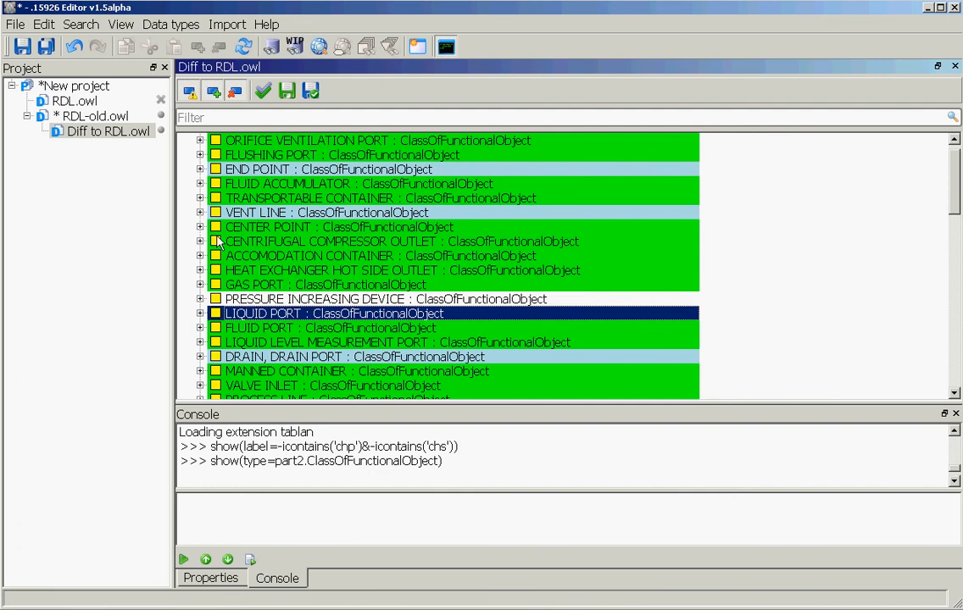
pyautogui.scroll(1, 215, 235)
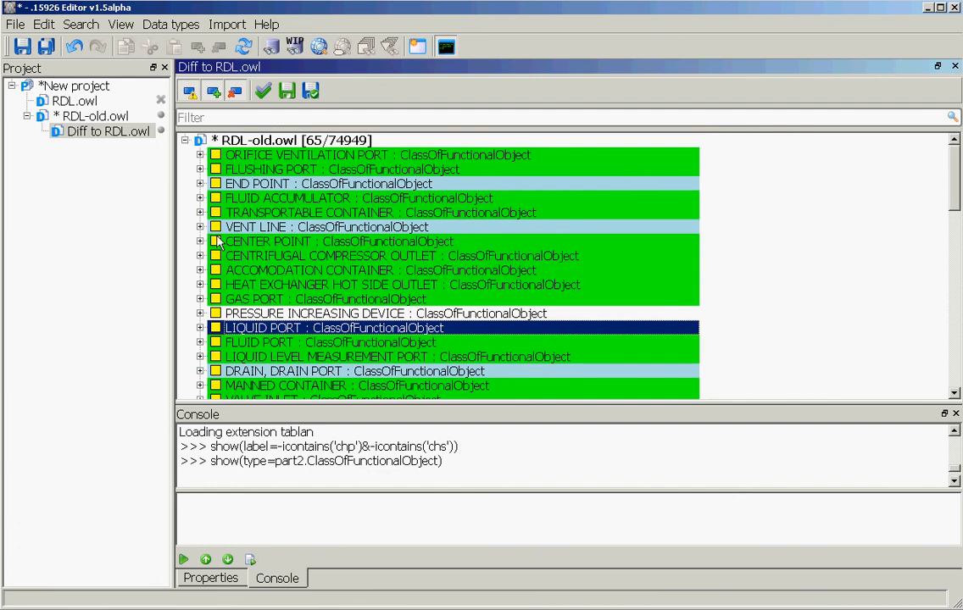
# Step: Inspect the properties of the added ORIFICE VENTILATION PORT entity, accept it into the old reference data and collapse it
pyautogui.click(200, 155)
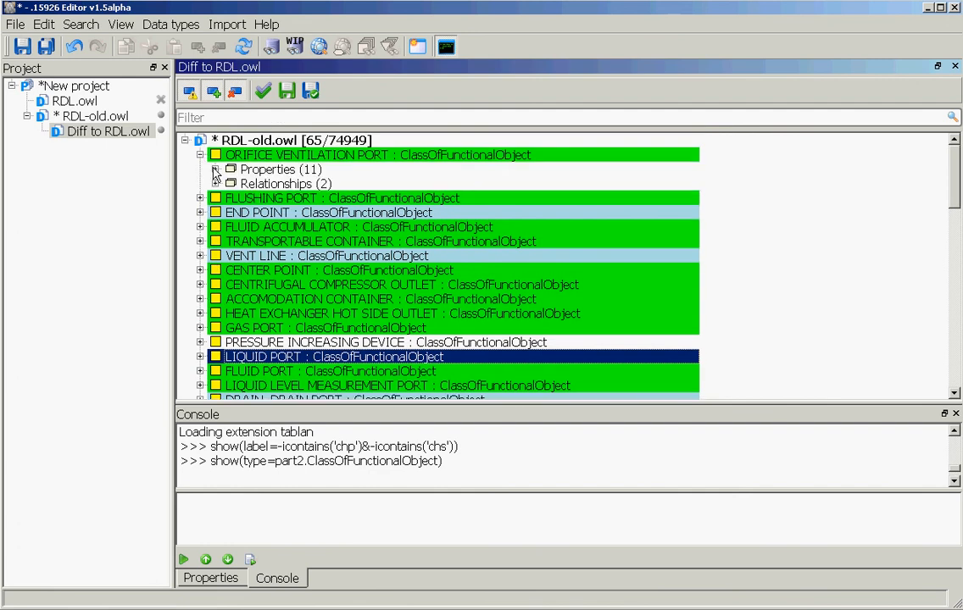
pyautogui.click(215, 171)
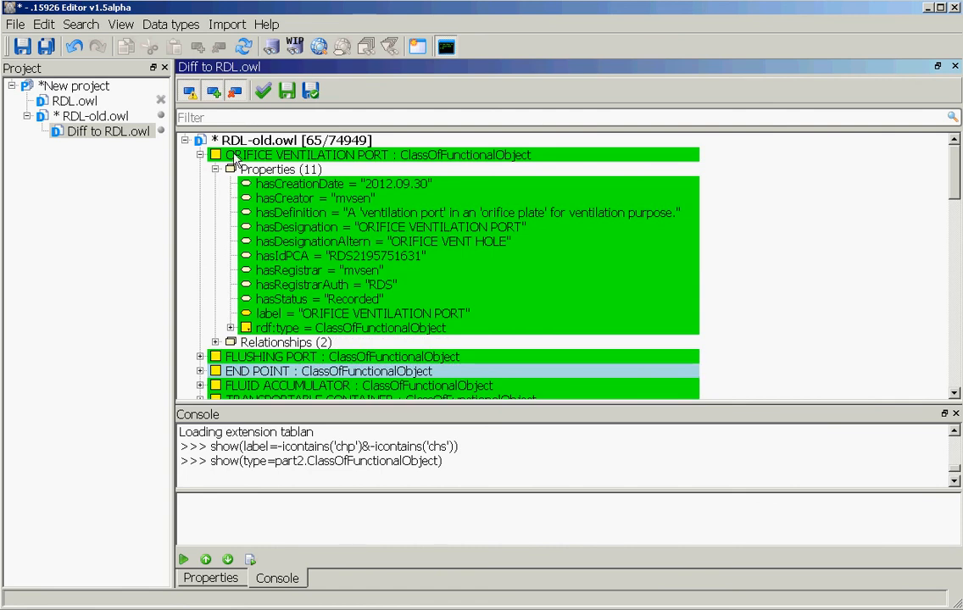
pyautogui.click(236, 157)
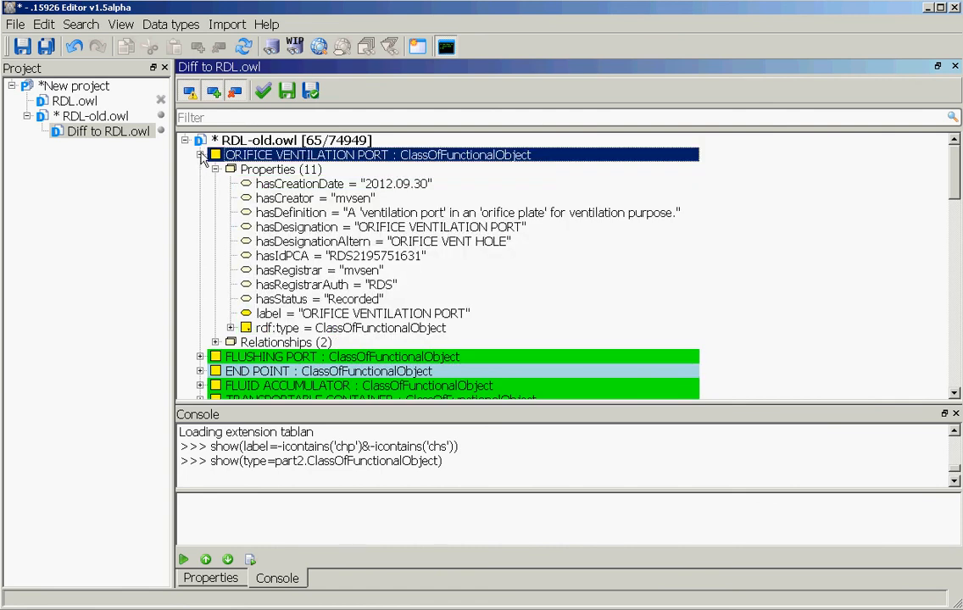
pyautogui.click(200, 156)
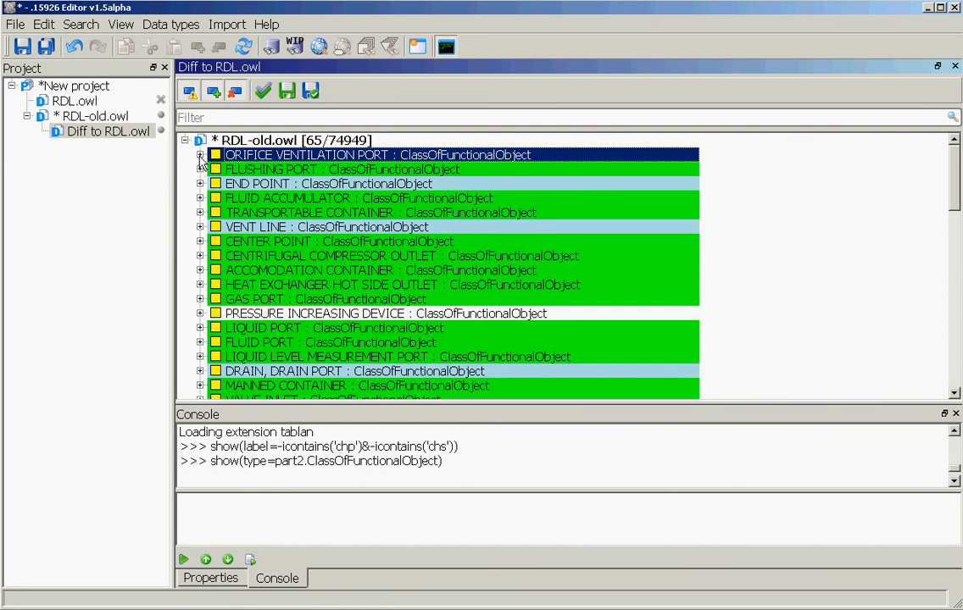
pyautogui.click(228, 171)
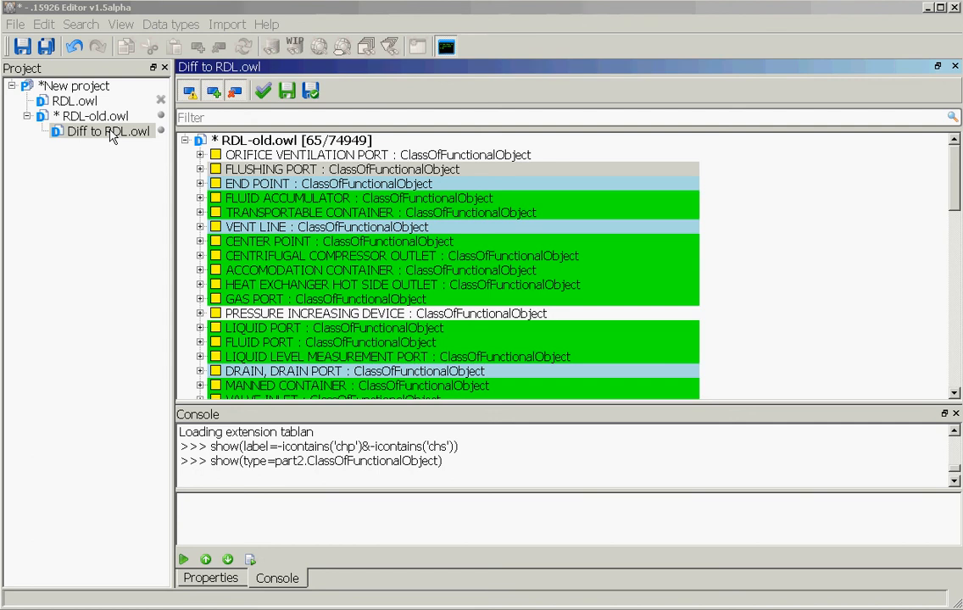
# Step: Save the diff to RDL.owl as diff.trig in the samples folder
pyautogui.click(288, 93)
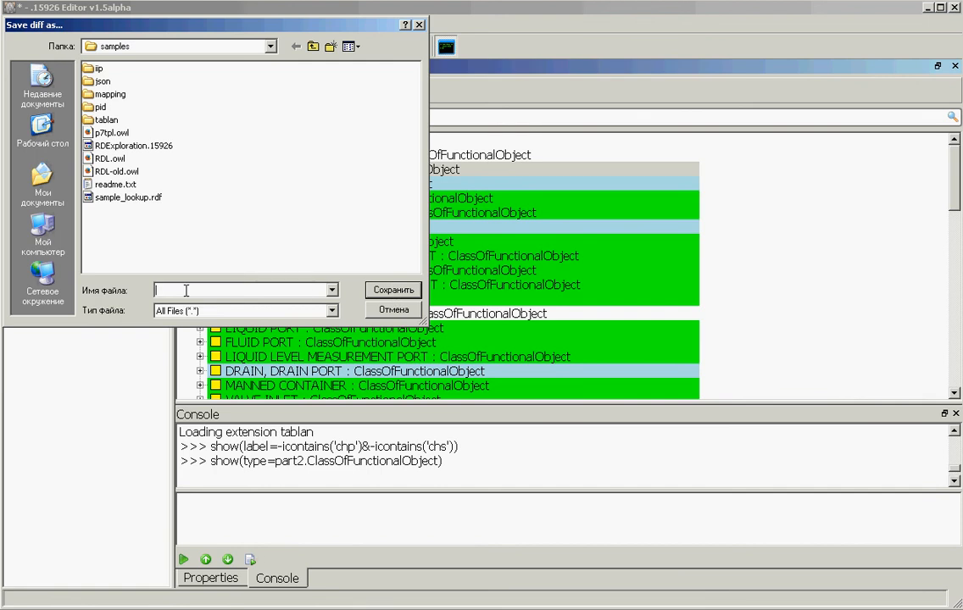
pyautogui.write('diff.trig')
pyautogui.click(394, 291)
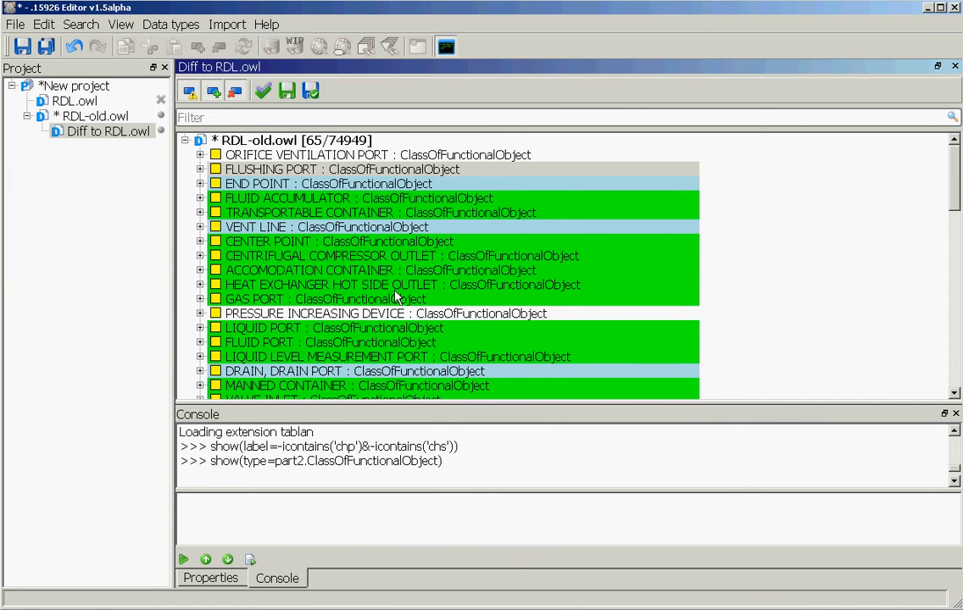
# Step: Save the modified RDL-old.owl source as a separate RDF file with "-accepted" added to its name
pyautogui.click(83, 119)
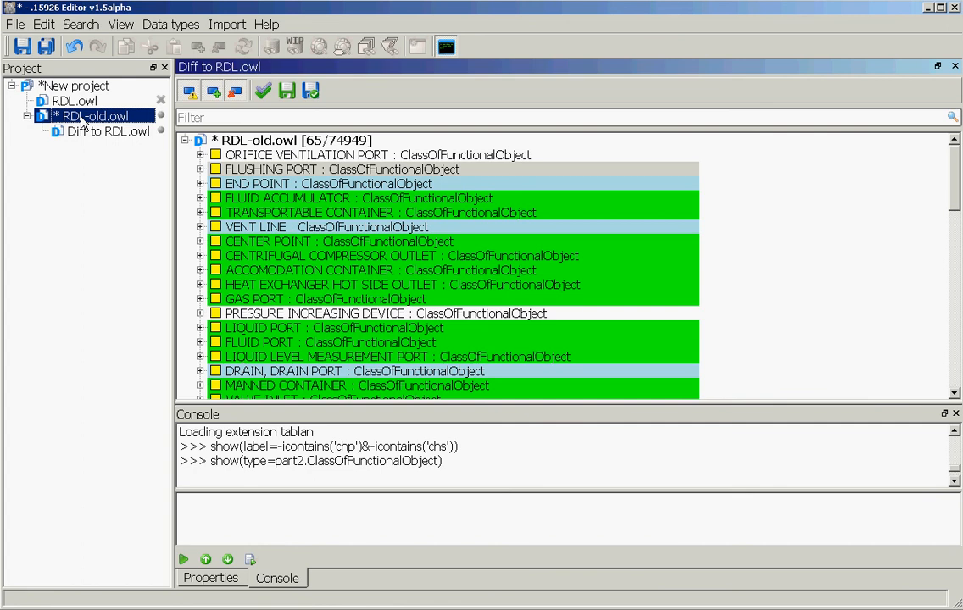
pyautogui.rightClick(83, 123)
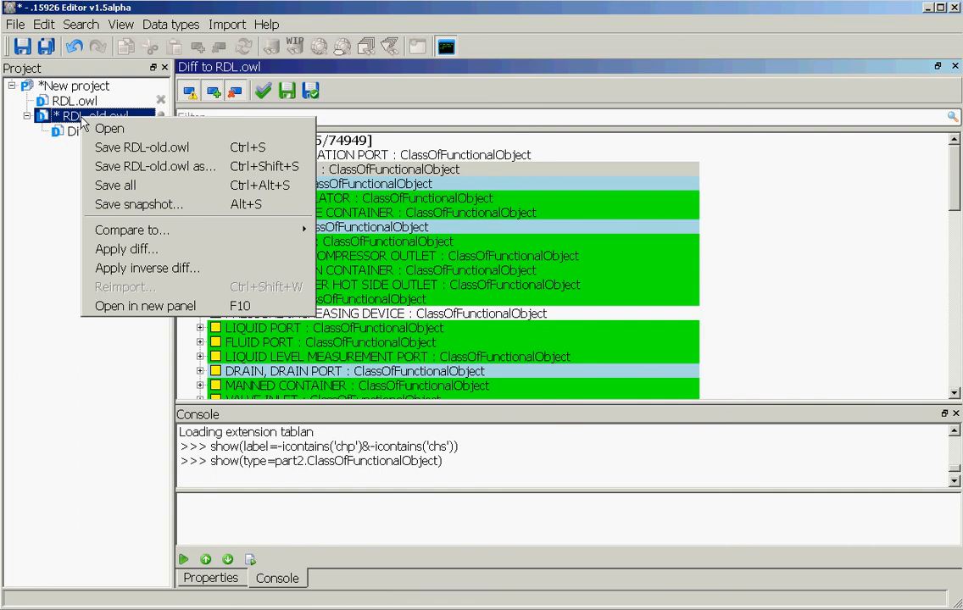
pyautogui.click(129, 171)
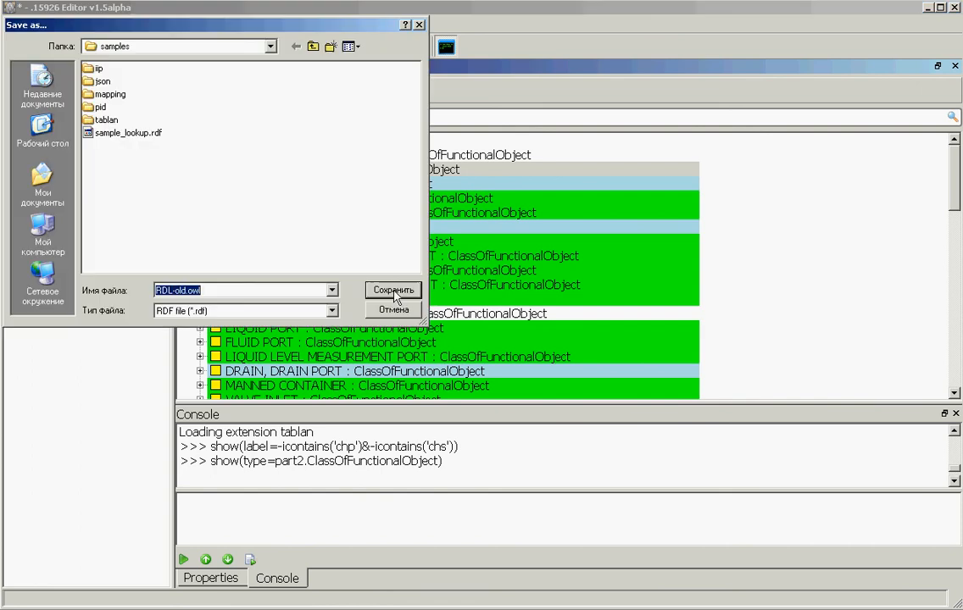
pyautogui.click(188, 291)
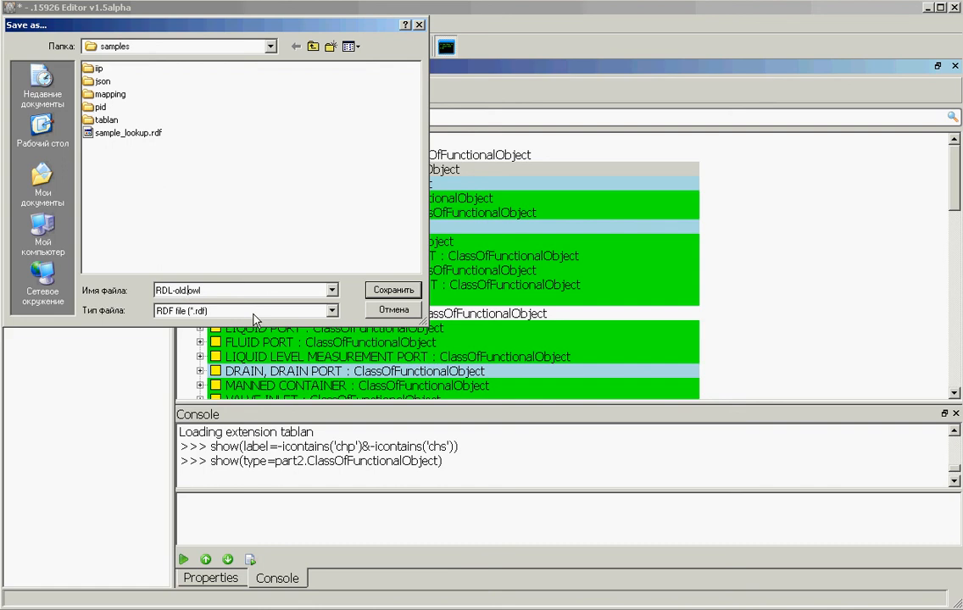
pyautogui.write('-accepted')
pyautogui.click(380, 293)
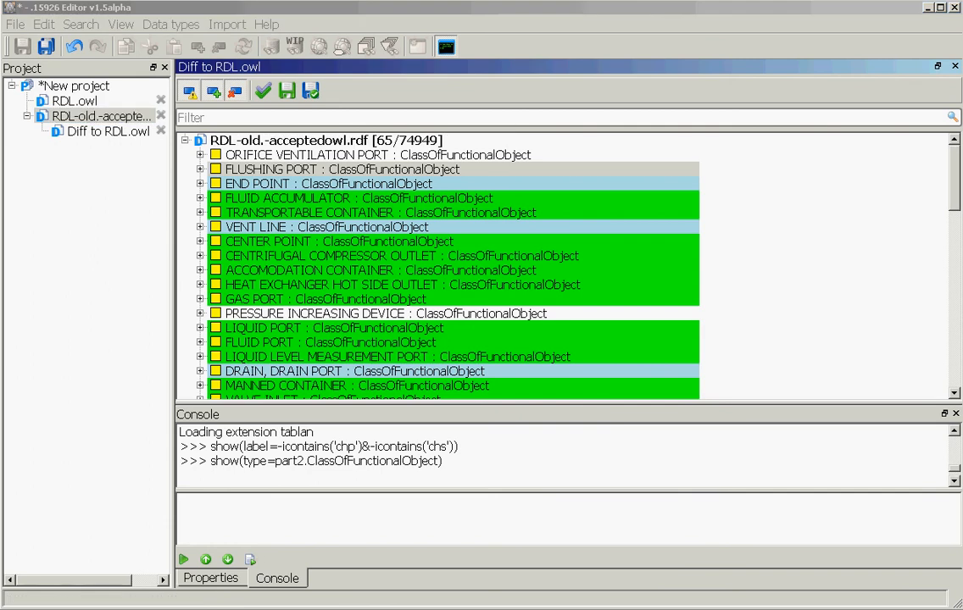
# Step: Close the diff and all sources in the project, and load RDL-old-accepted_owl.rdf from the samples folder in the file explorer
pyautogui.click(160, 132)
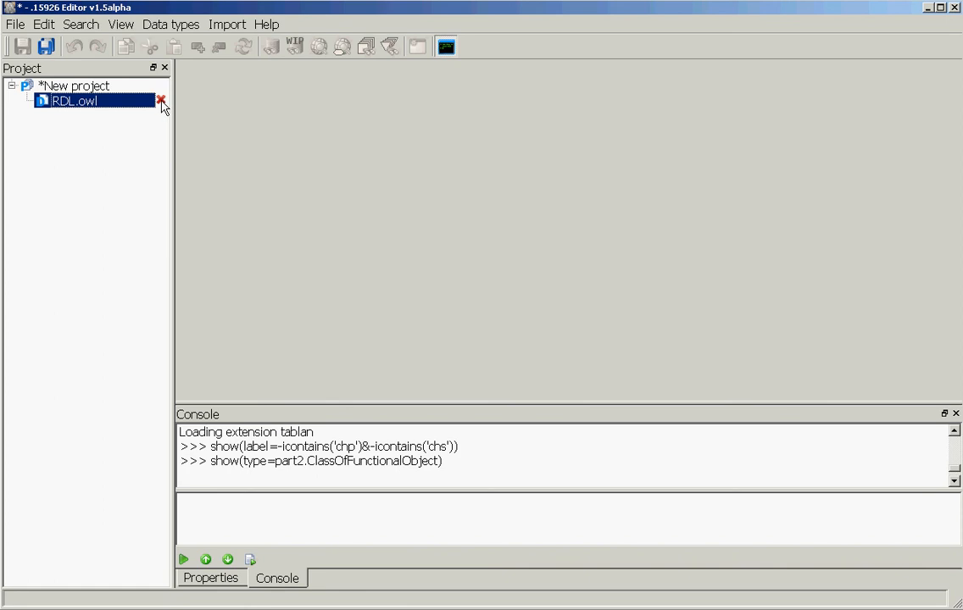
pyautogui.click(161, 101)
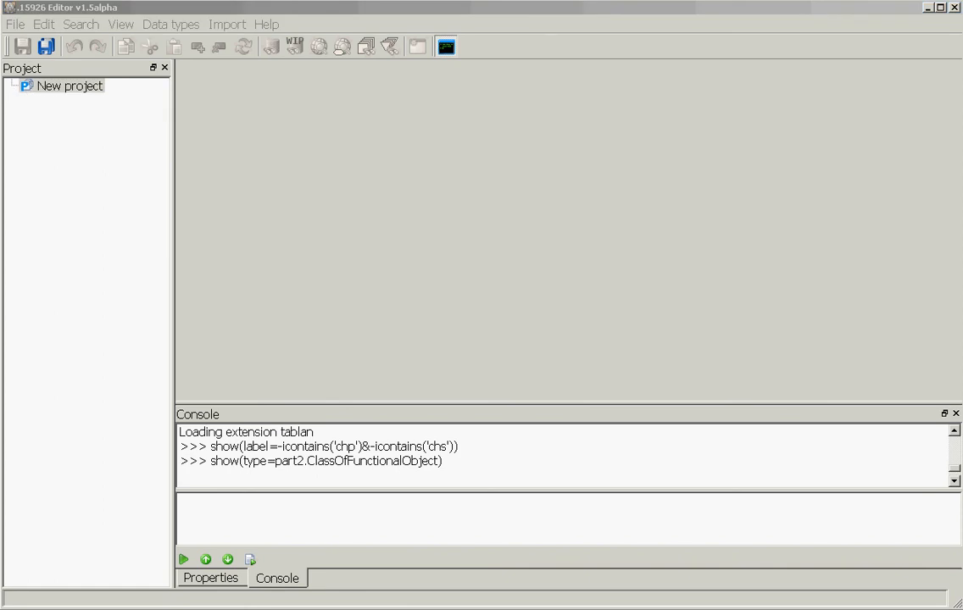
pyautogui.hotkey('alt', 'Tab')
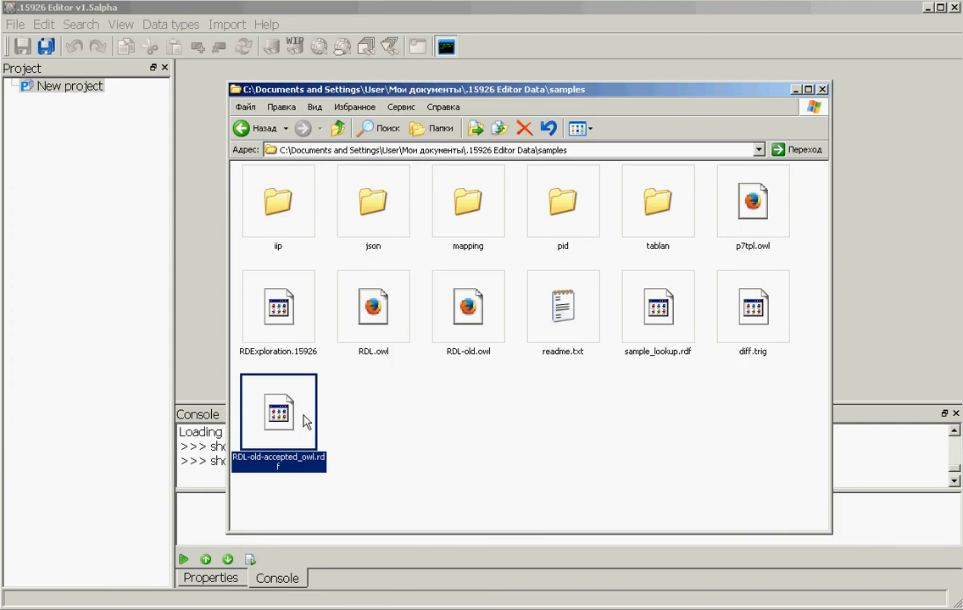
pyautogui.moveTo(304, 421); pyautogui.dragTo(61, 202)
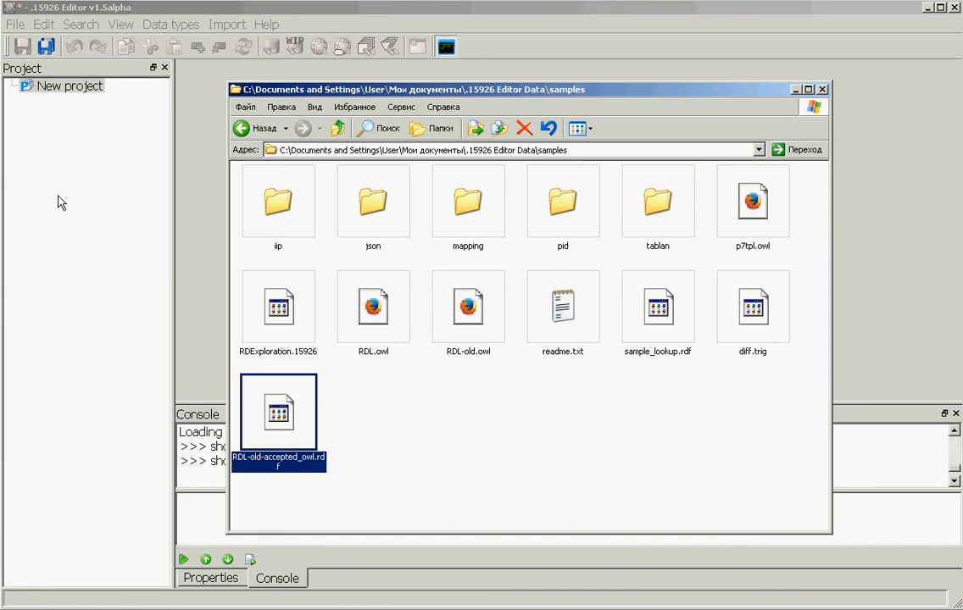
pyautogui.click(868, 313)
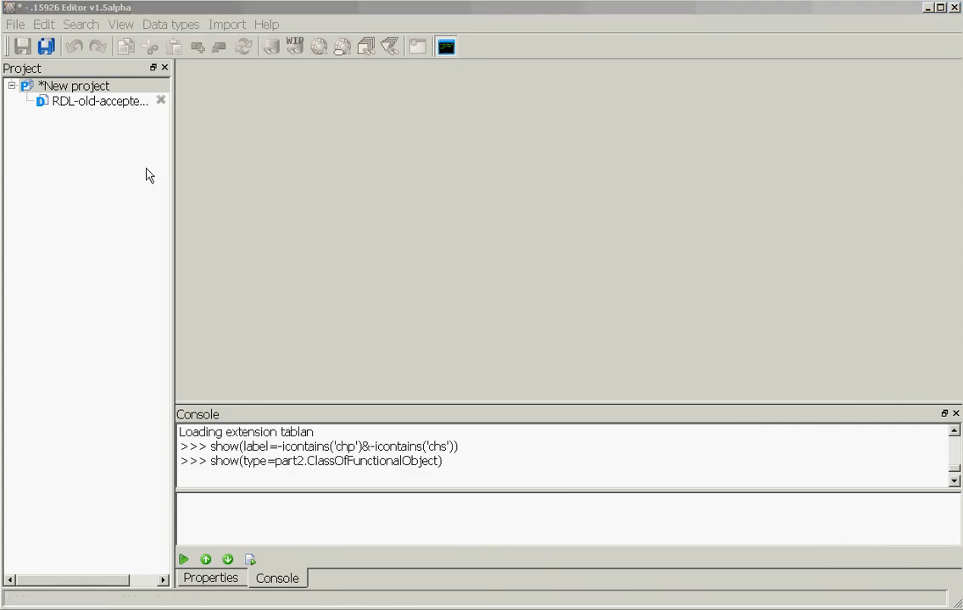
# Step: Apply the saved diff file diff.trig to RDL-old-accepted_owl.rdf
pyautogui.rightClick(80, 102)
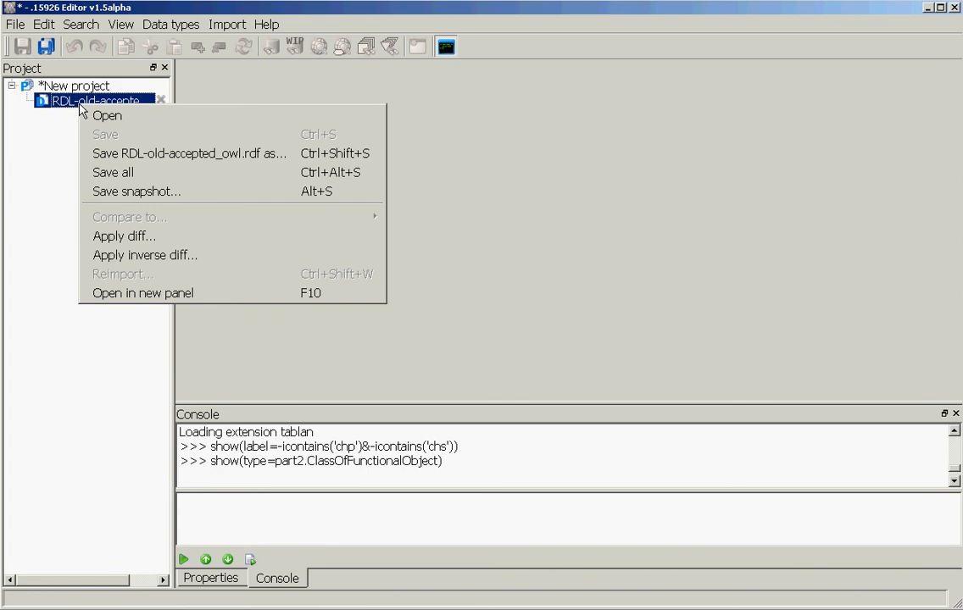
pyautogui.click(172, 236)
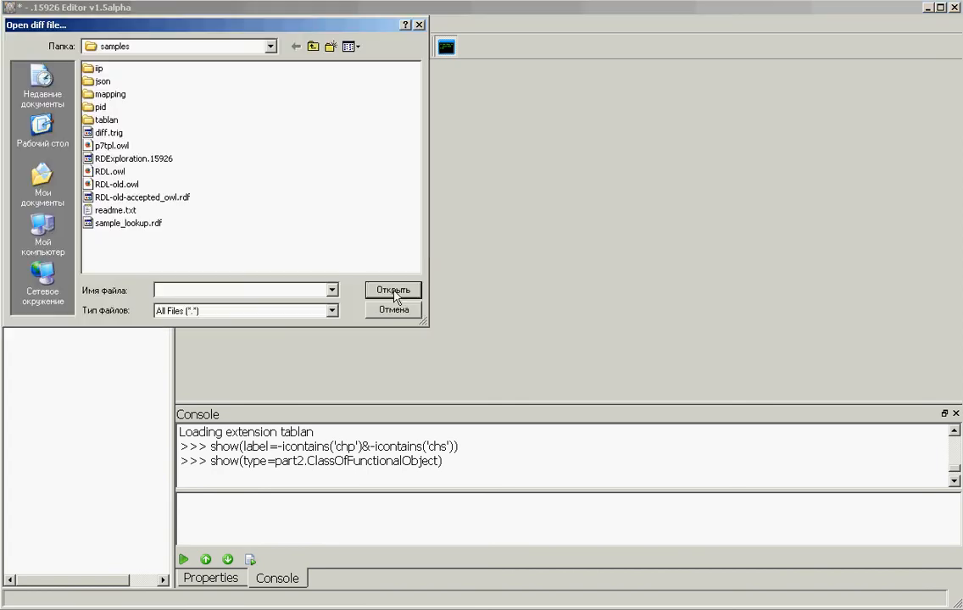
pyautogui.moveTo(273, 36); pyautogui.dragTo(336, 51)
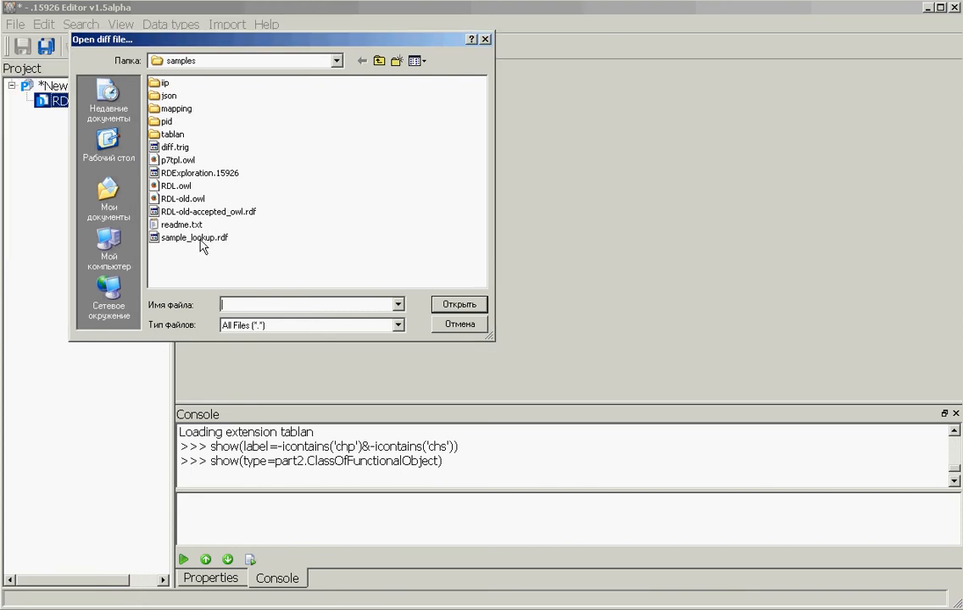
pyautogui.click(178, 148)
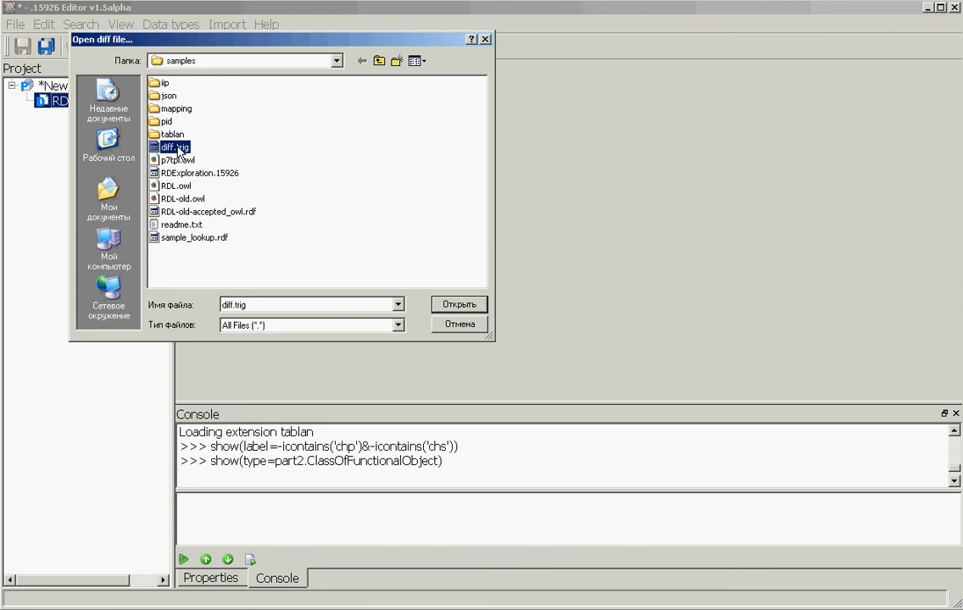
pyautogui.click(459, 305)
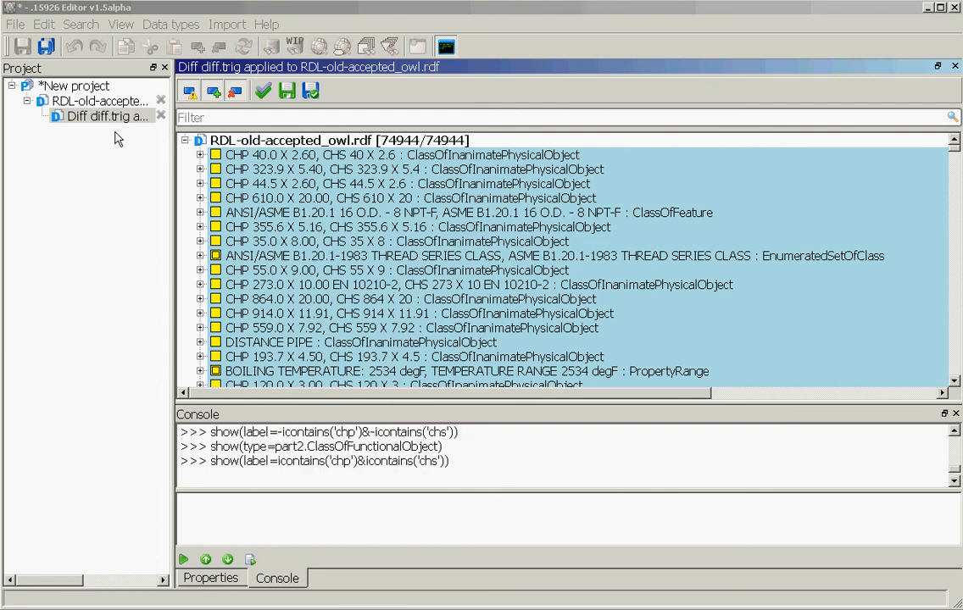
# Step: Accept the property changes of the modified CHP 40.0 X 2.60 entity and collapse its properties
pyautogui.click(200, 154)
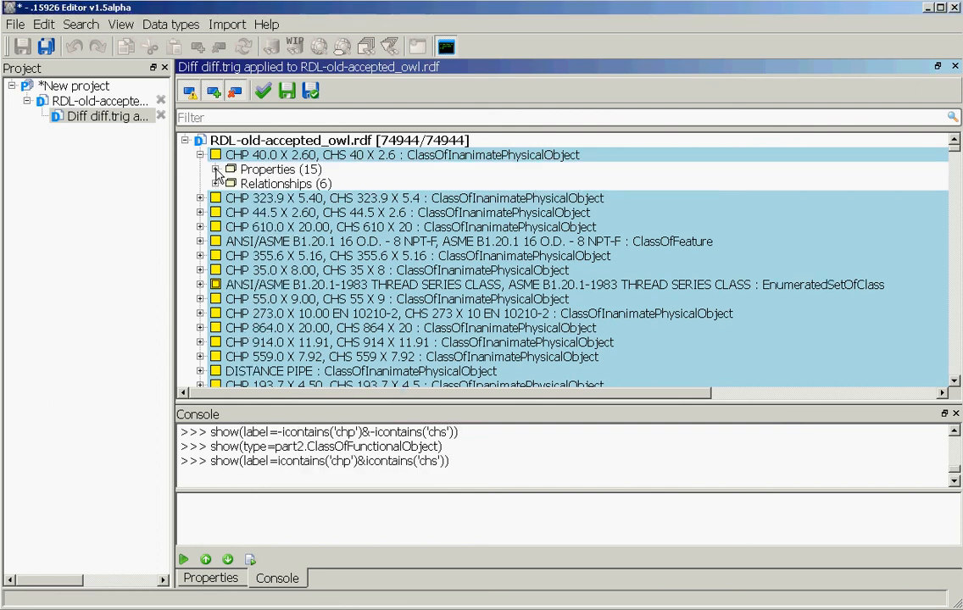
pyautogui.click(215, 171)
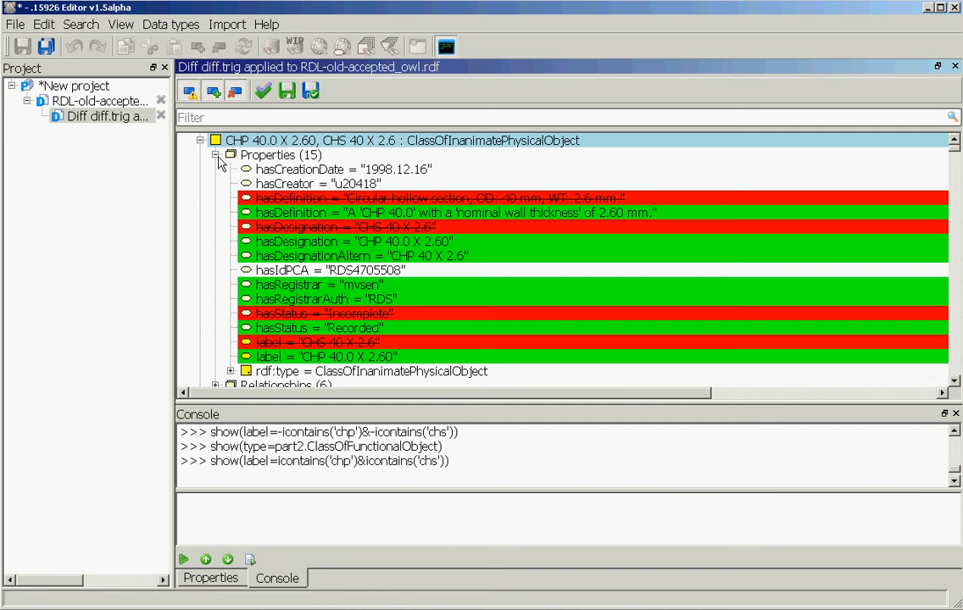
pyautogui.click(253, 143)
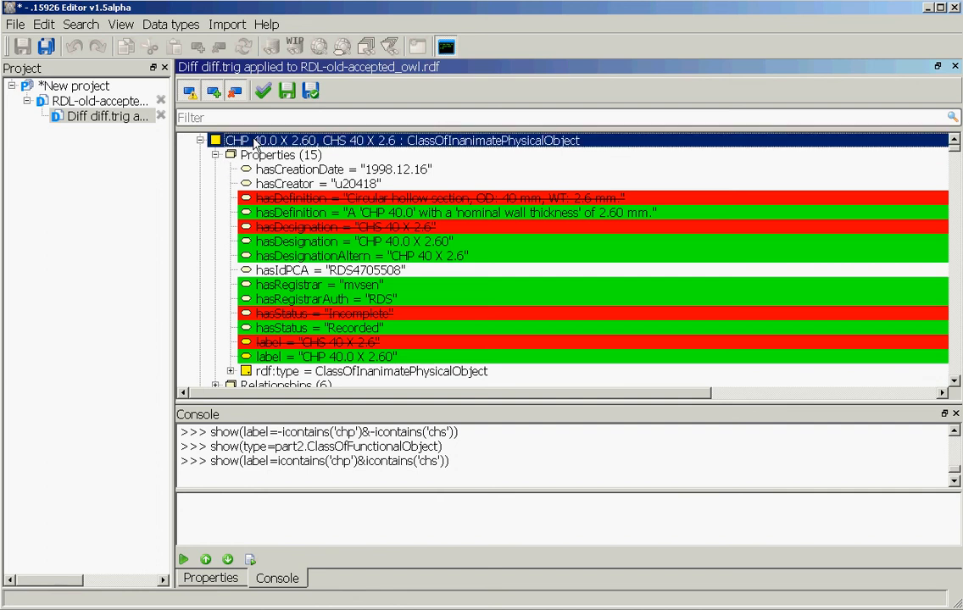
pyautogui.doubleClick(253, 143)
pyautogui.click(215, 156)
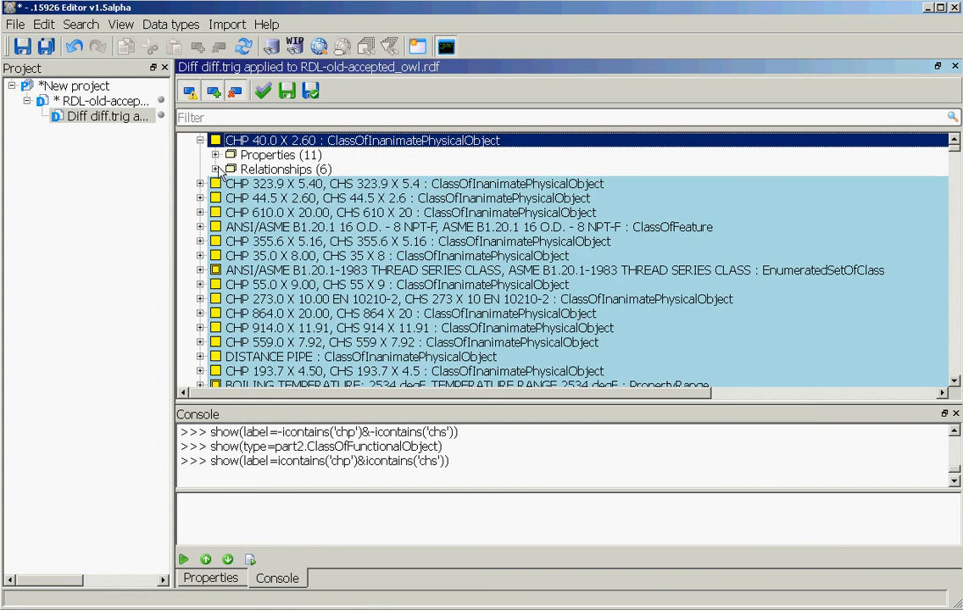
# Step: Accept the removal of relationships RDS5586215, RDS999466266, RDS4713902 and RDS5636705 under CHP 40.0 X 2.60
pyautogui.click(215, 170)
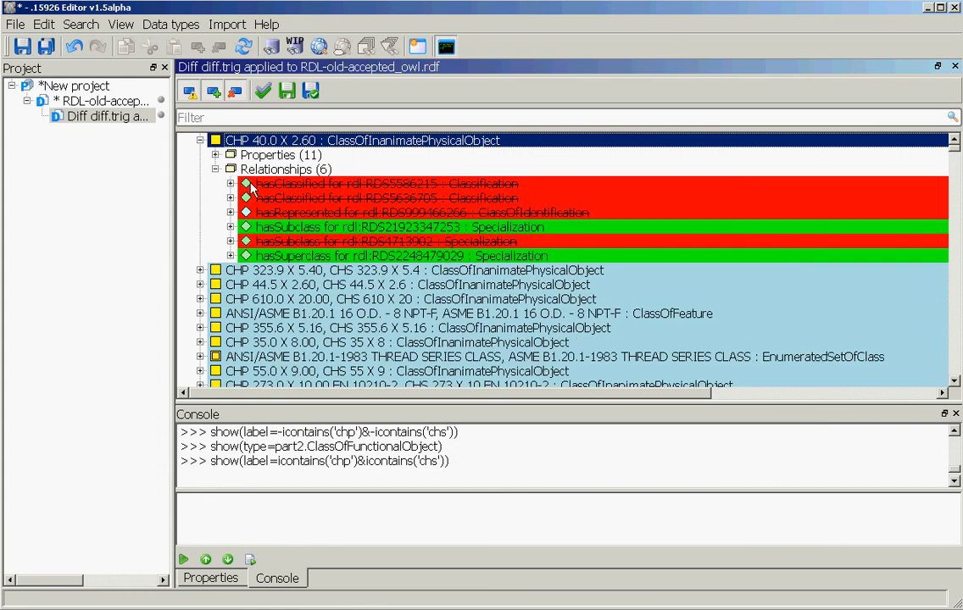
pyautogui.click(251, 184)
pyautogui.doubleClick(244, 184)
pyautogui.click(263, 200)
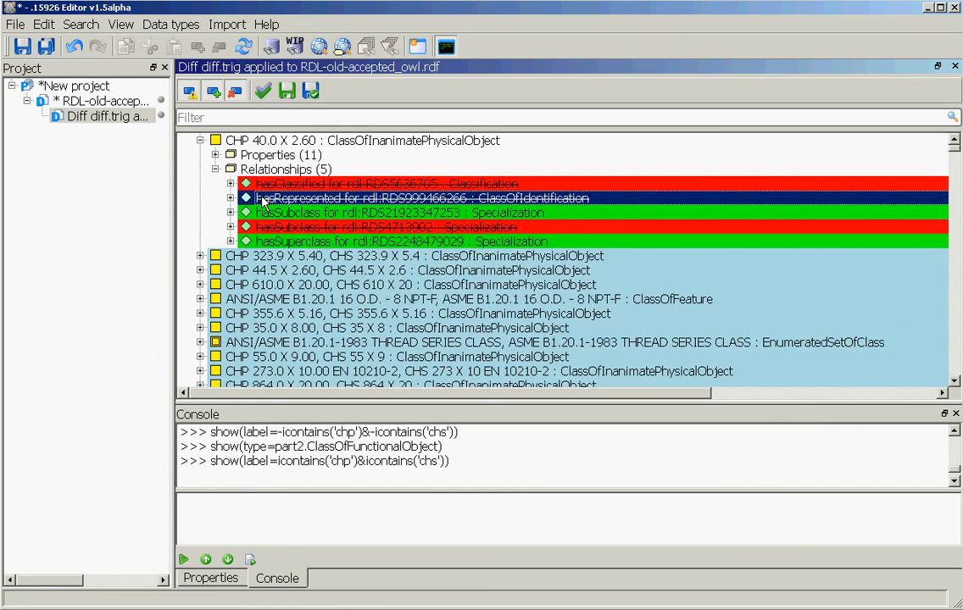
pyautogui.doubleClick(264, 202)
pyautogui.doubleClick(268, 213)
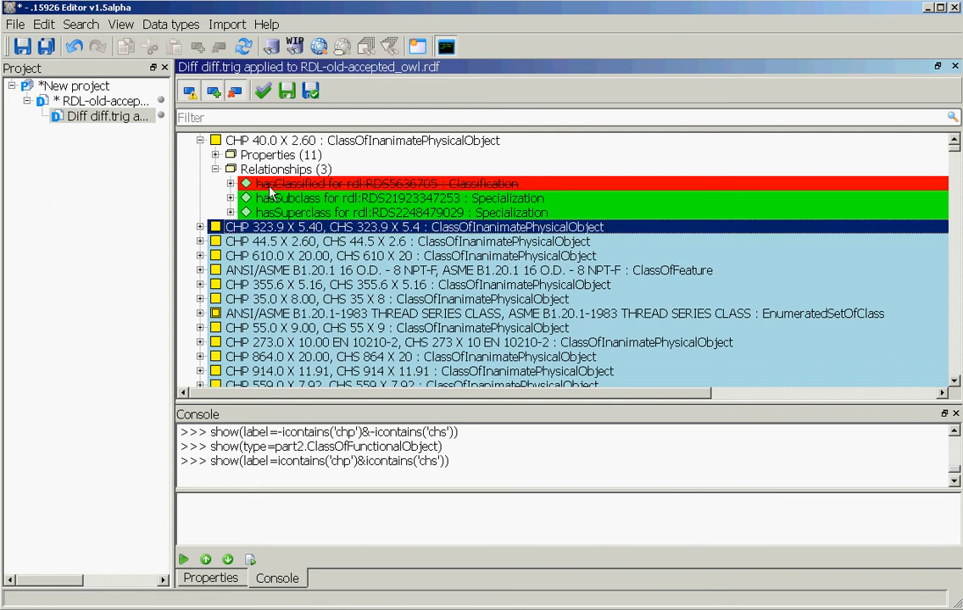
pyautogui.click(269, 188)
pyautogui.doubleClick(268, 188)
pyautogui.click(271, 197)
pyautogui.doubleClick(271, 197)
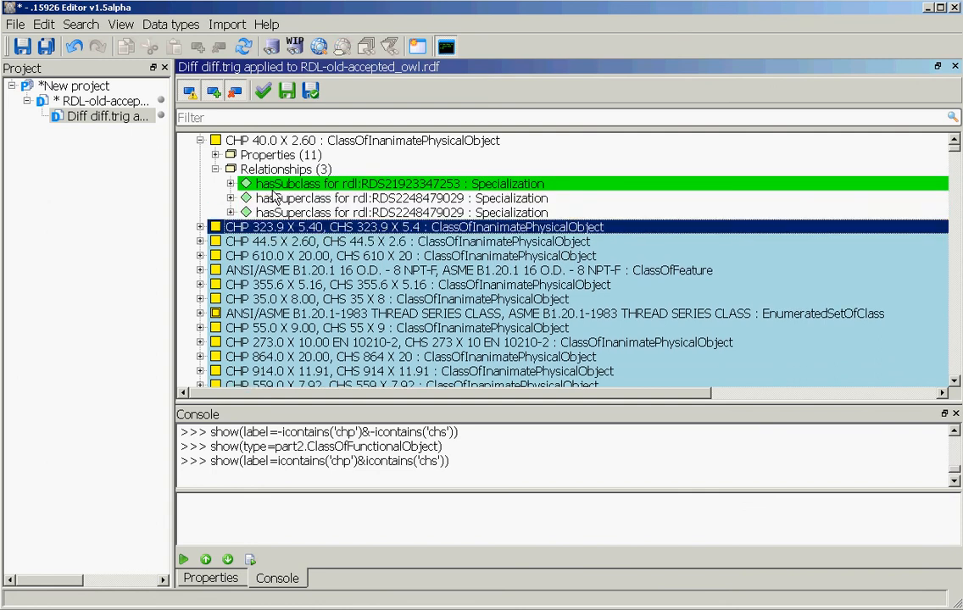
pyautogui.click(270, 184)
pyautogui.doubleClick(269, 185)
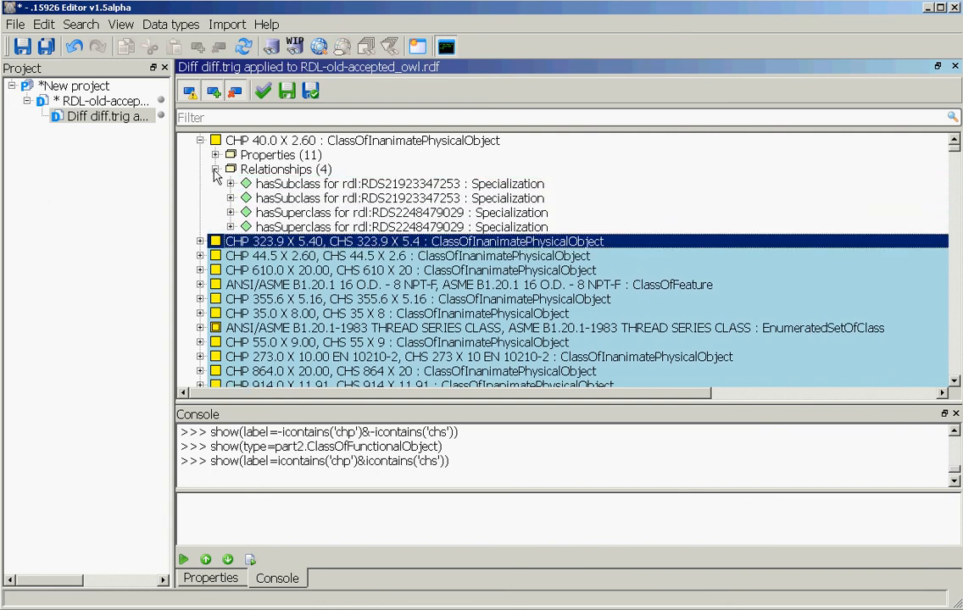
pyautogui.click(201, 141)
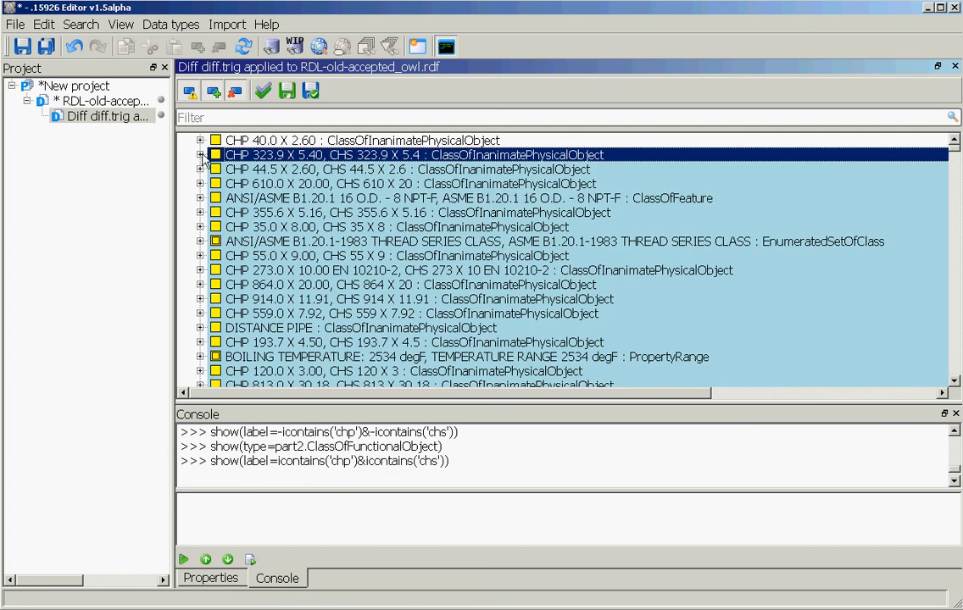
# Step: Look through the remaining modified entities in the diff applied to RDL-old-accepted_owl.rdf
pyautogui.click(236, 272)
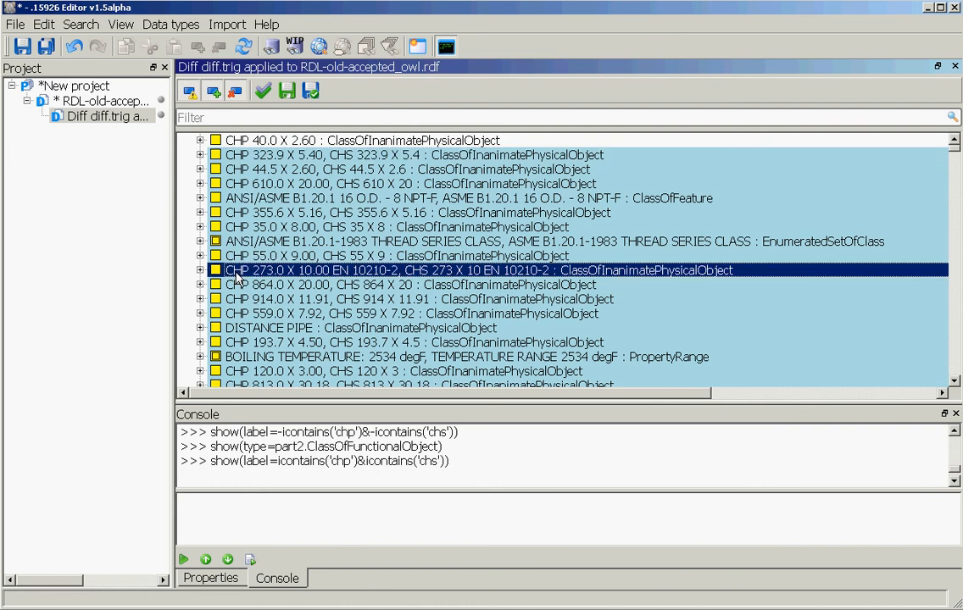
pyautogui.scroll(-4, 240, 271)
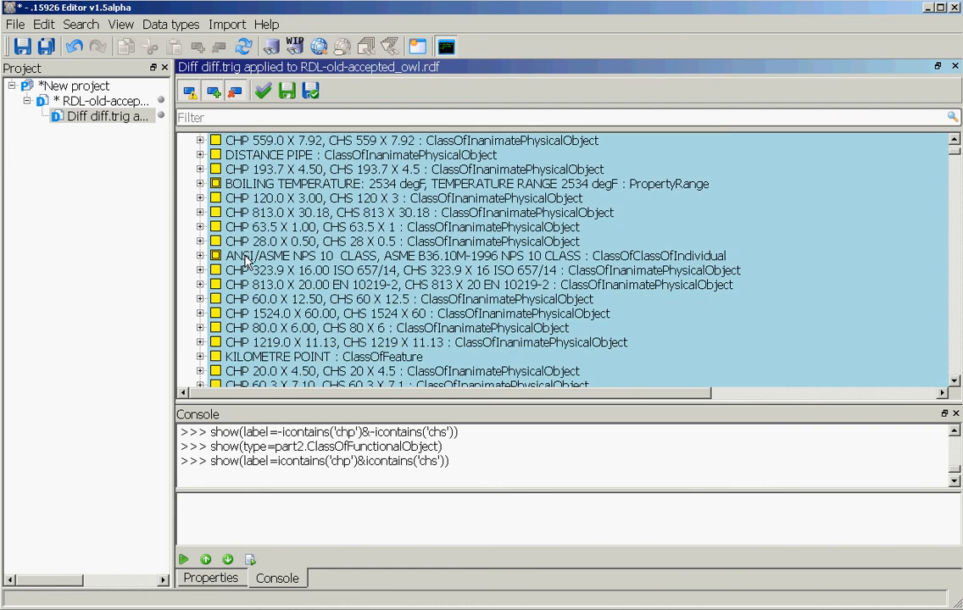
pyautogui.scroll(-5, 246, 262)
pyautogui.scroll(-3, 246, 263)
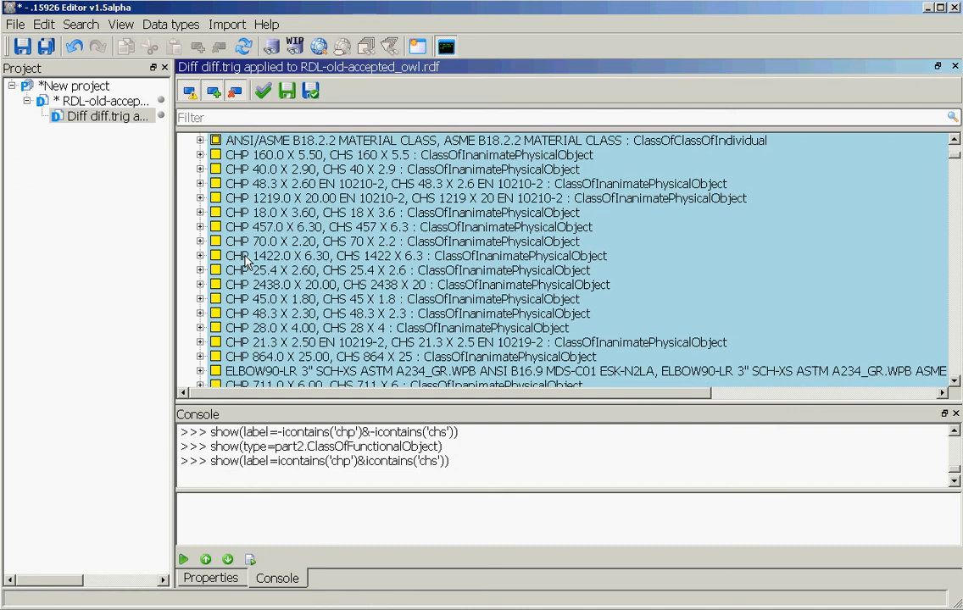